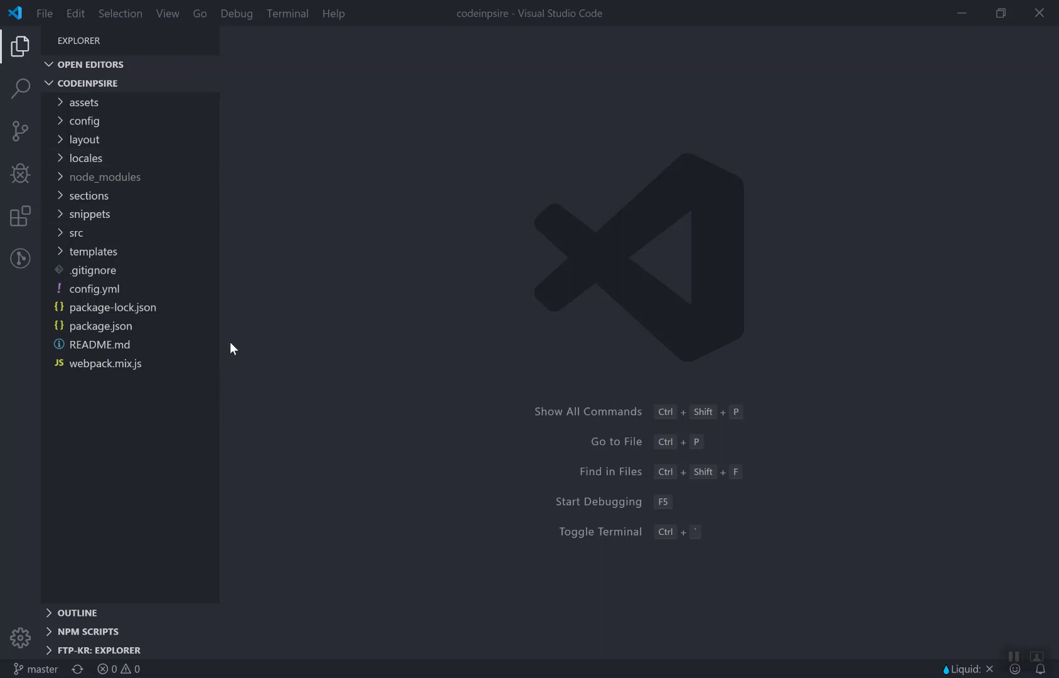
- Switch to Chrome and show the shopify-starter-theme GitHub repository page
key("alt+Tab")
left_click(255, 11)
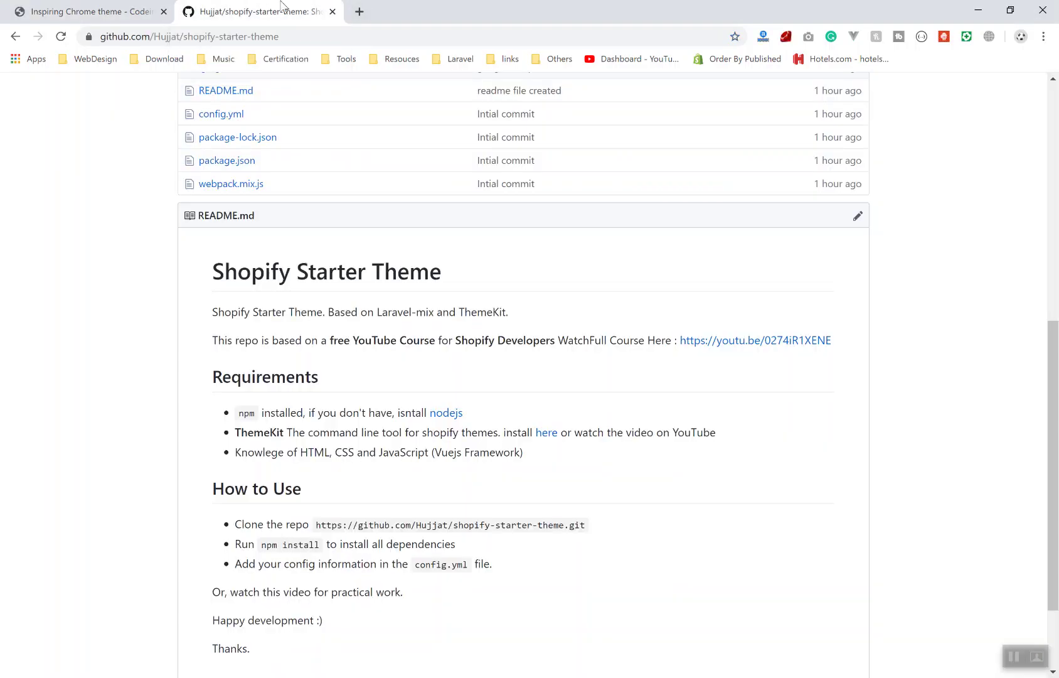
- Look over the shopify-starter-theme repository name and README text
left_click_drag(187, 36, 293, 44)
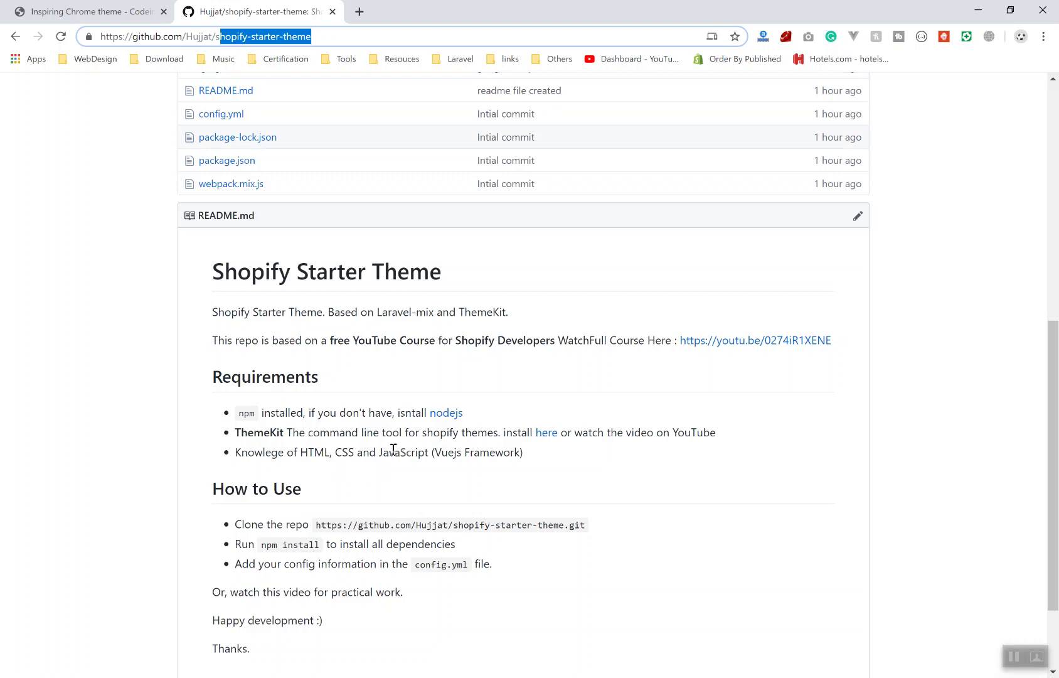
scroll(423, 551, "down", 1)
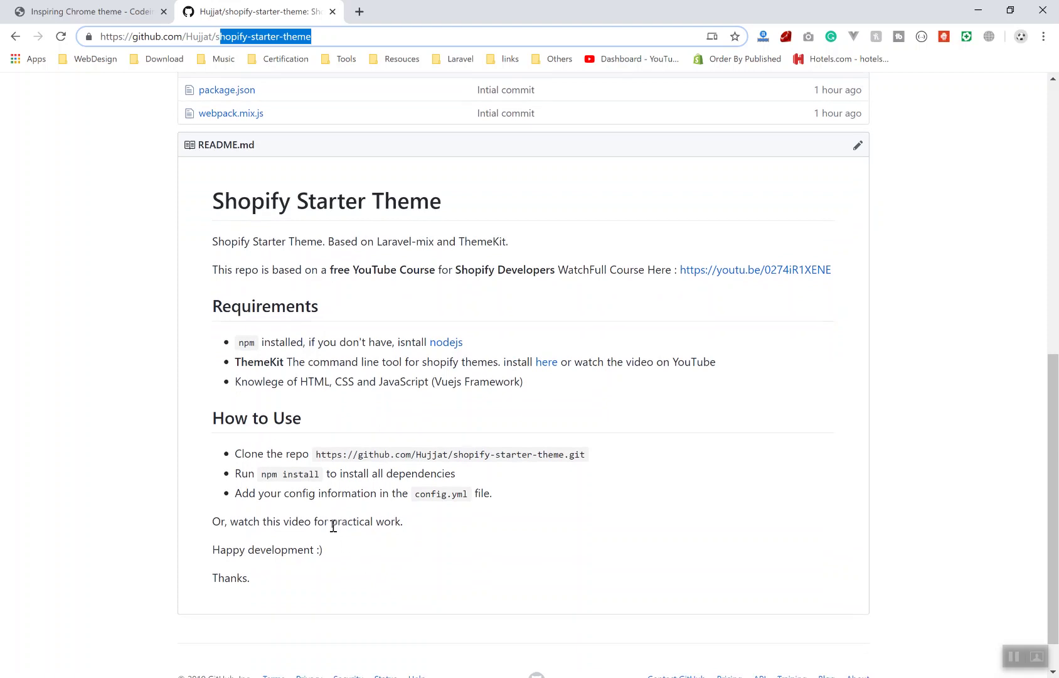
left_click_drag(331, 525, 519, 511)
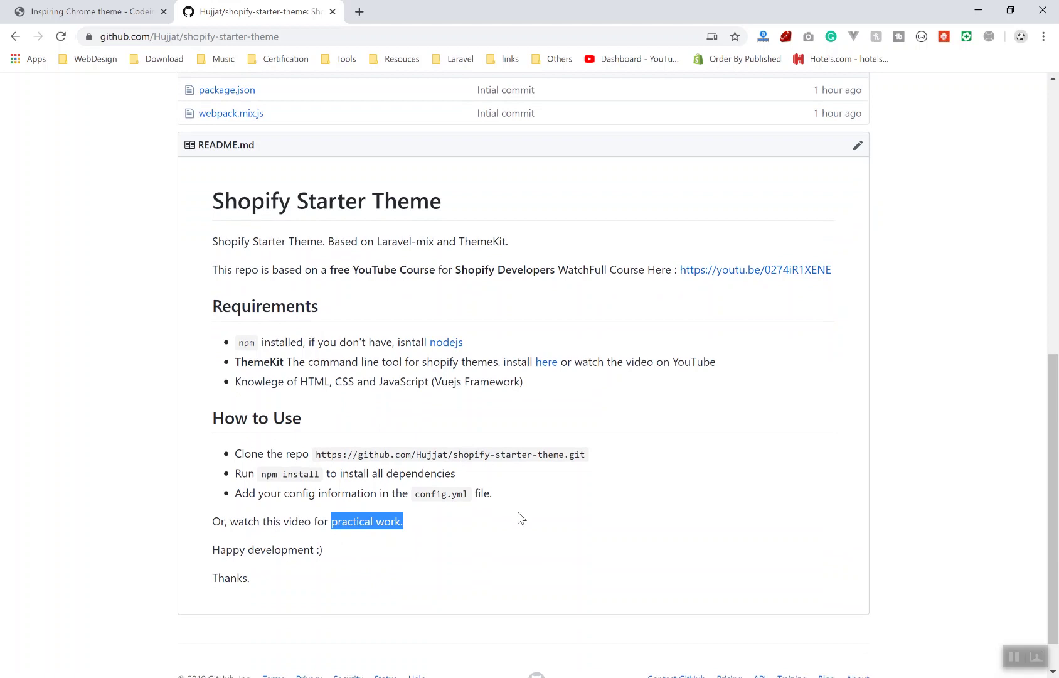
left_click(494, 538)
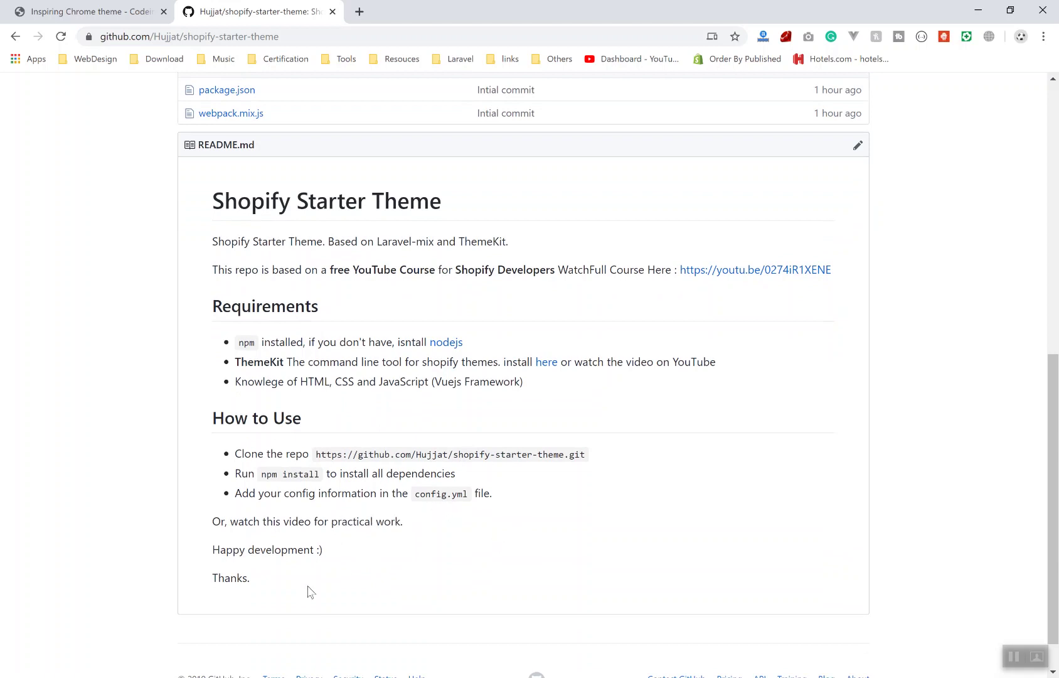
key("alt+Tab")
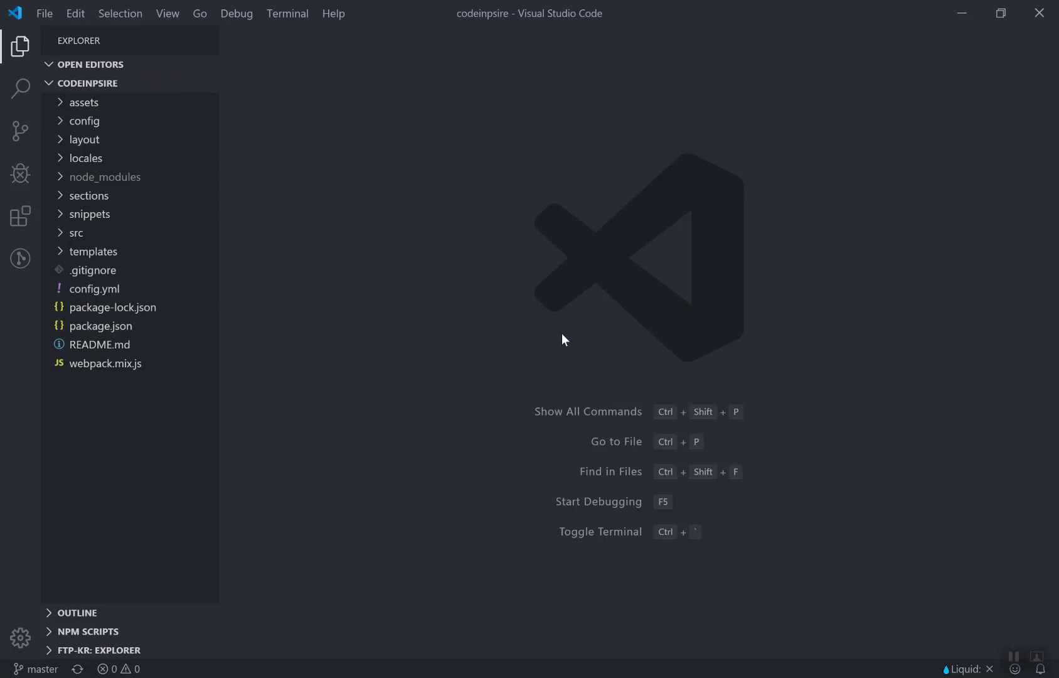
key("alt+Tab")
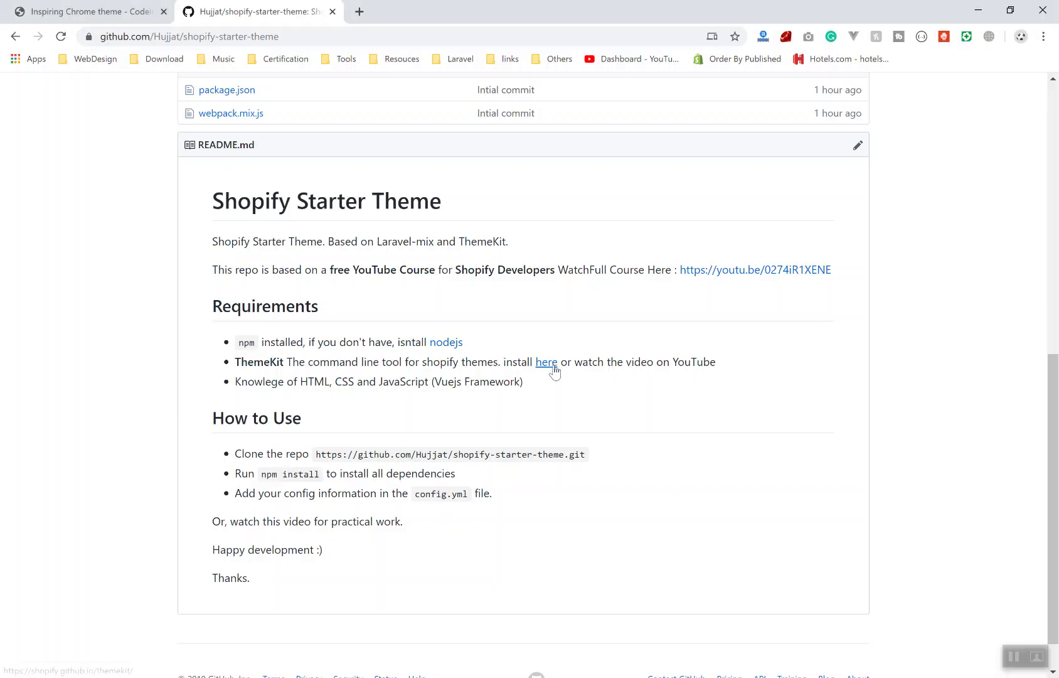
scroll(394, 327, "up", 2)
scroll(300, 461, "down", 1)
mouse_move(252, 489)
left_mouse_down()
mouse_move(331, 493)
mouse_move(319, 524)
mouse_move(610, 534)
left_mouse_up()
key("super+c")
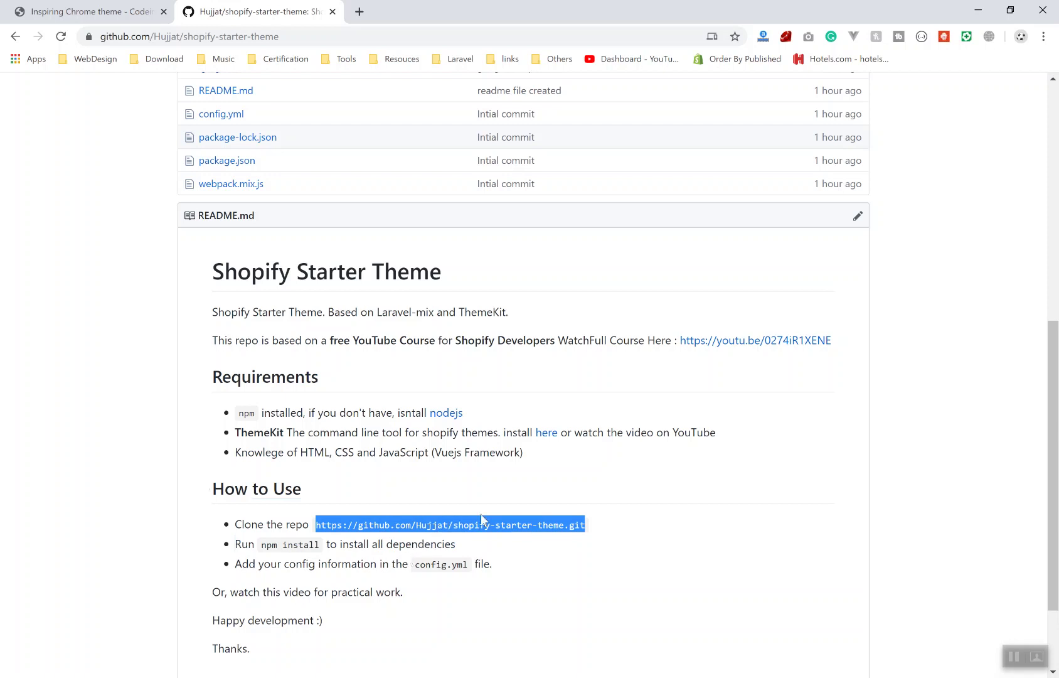
scroll(563, 501, "up", 7)
- Reveal the HTTPS clone URL, then open File Explorer on the Desktop folder
left_click(842, 246)
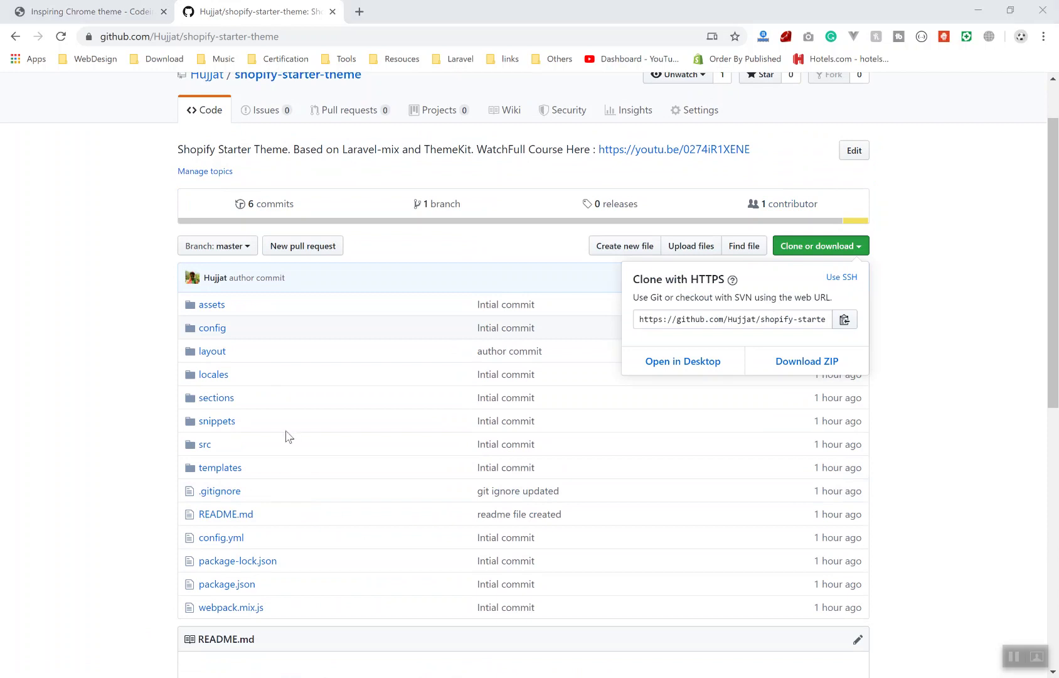
key("super+e")
left_click(69, 96)
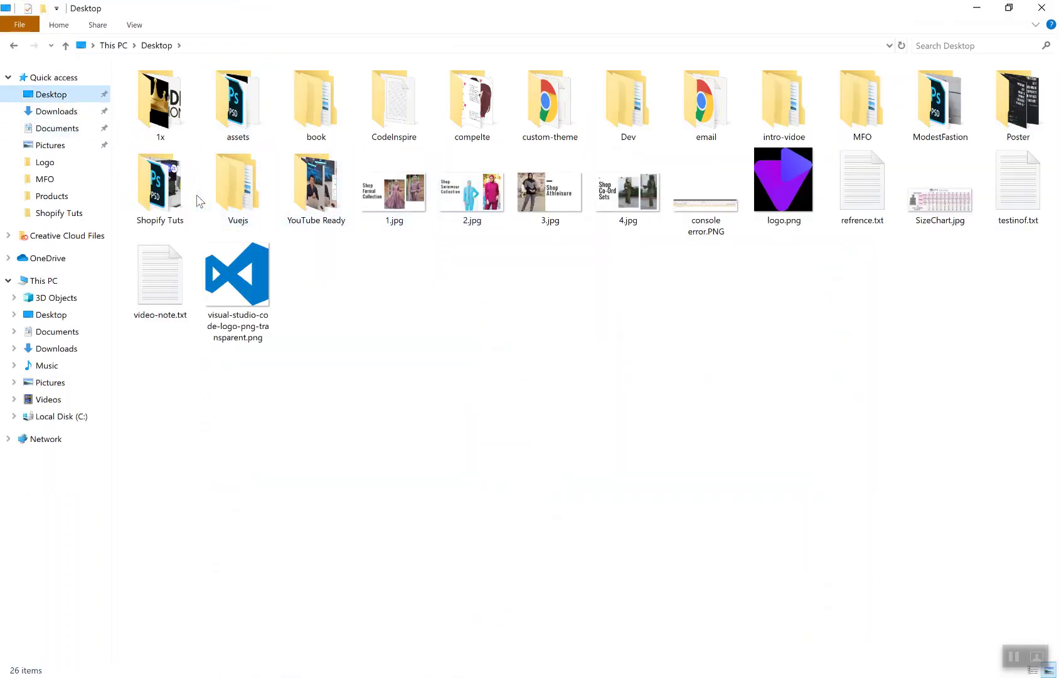
- Inside Shopify Tuts, make a new test-theme folder and launch PowerShell there
double_click(174, 188)
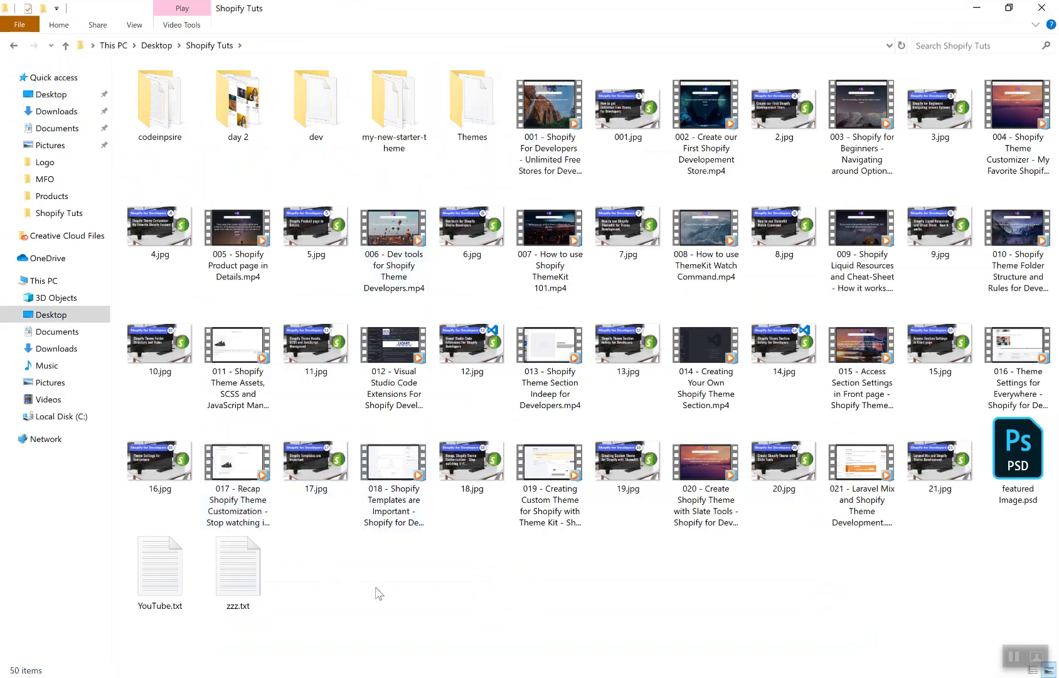
key("ctrl+shift+n")
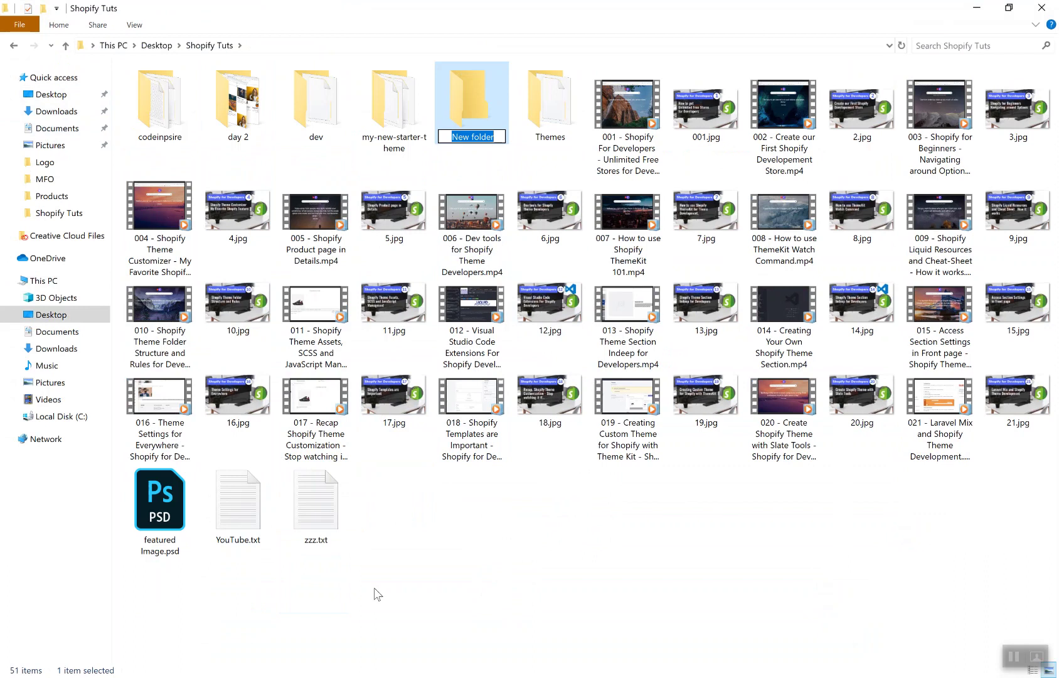
type("test-theme")
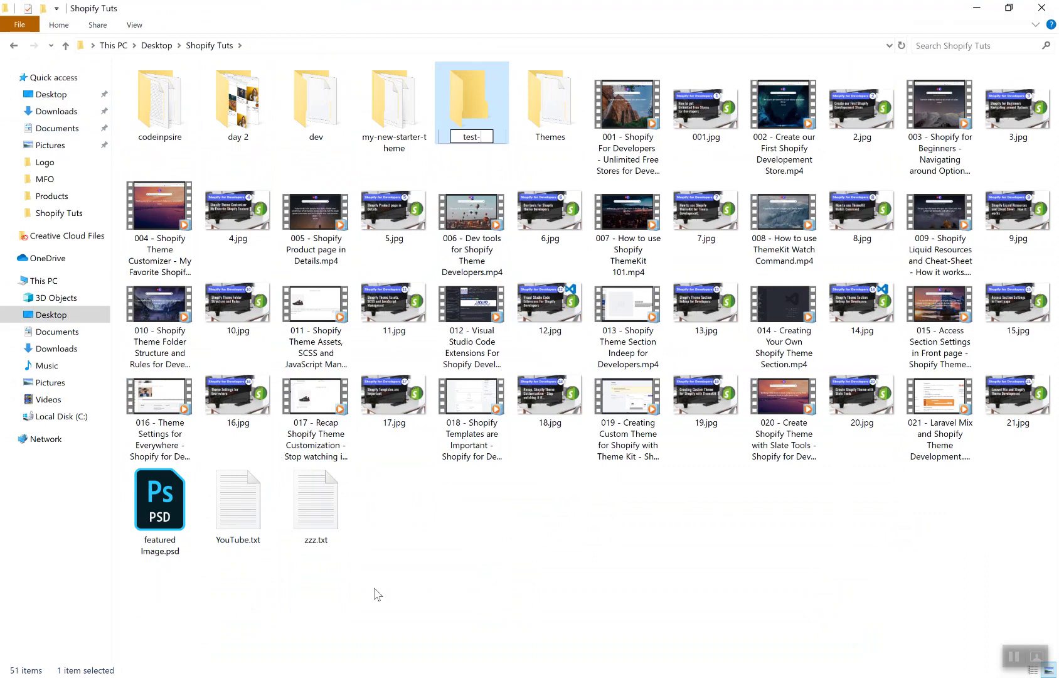
key("Return")
key("Return")
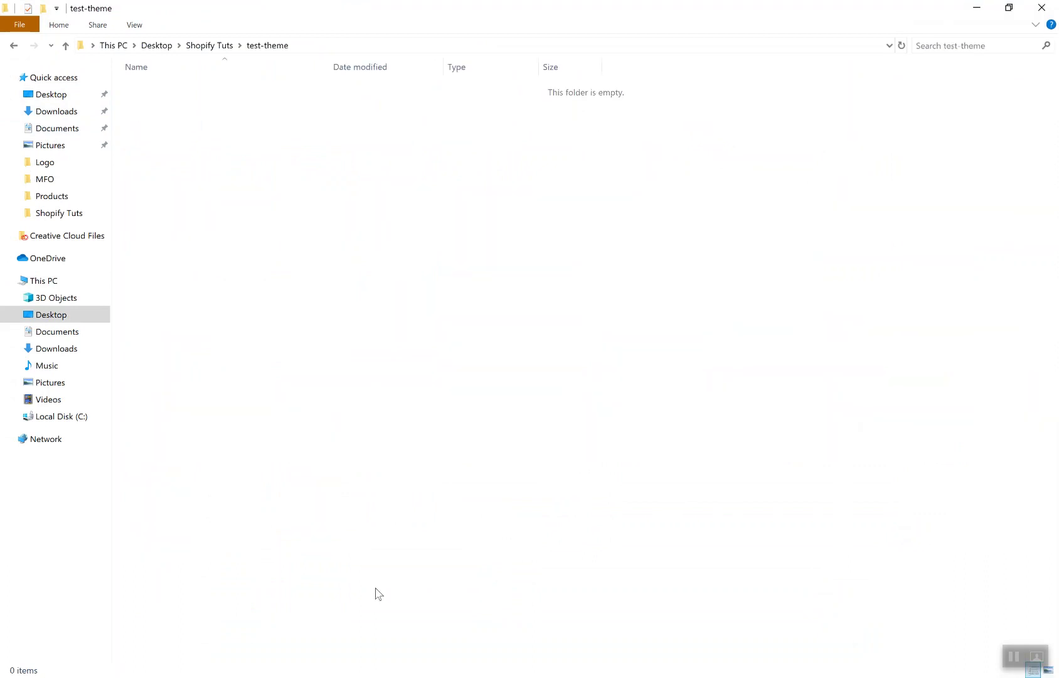
right_click(403, 284)
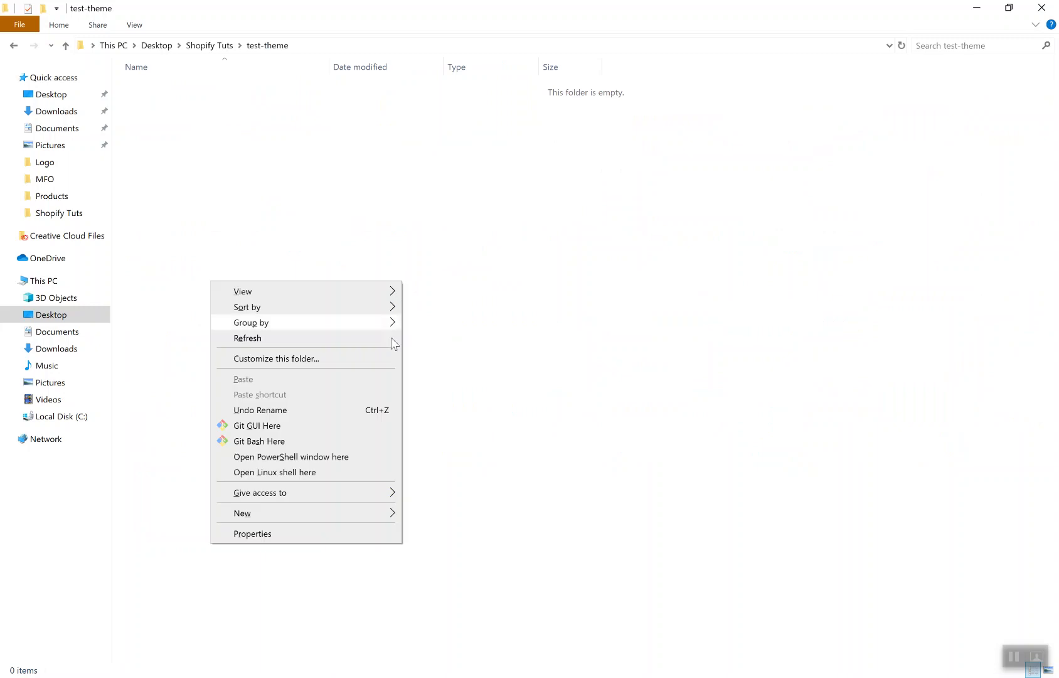
left_click(323, 459)
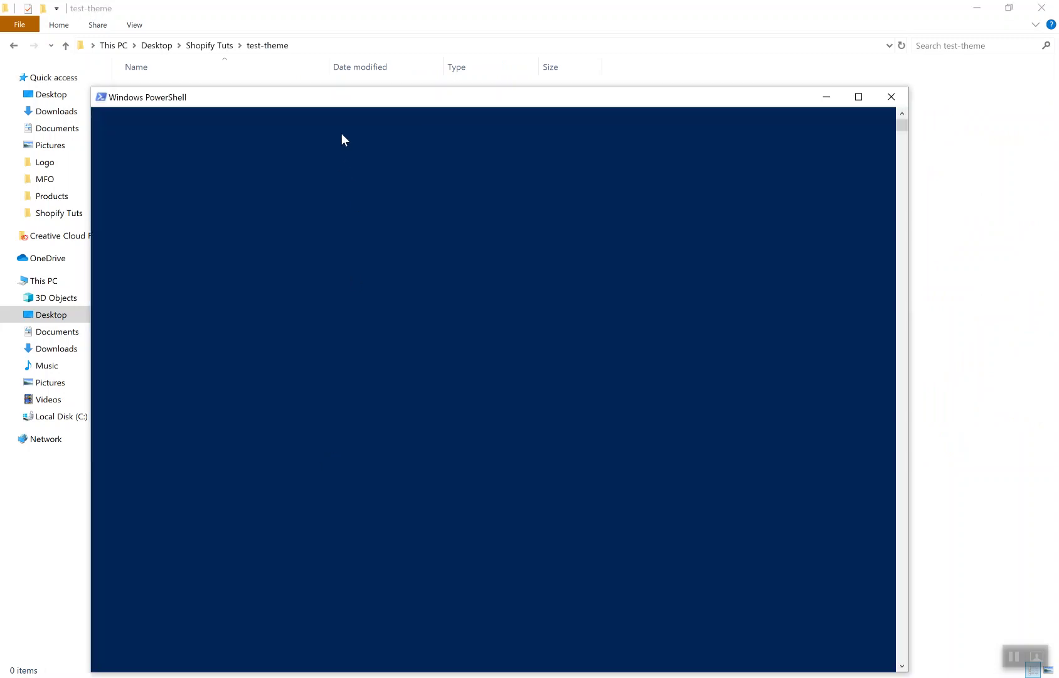
- Clone the shopify-starter-theme repository with git clone and the copied HTTPS URL
right_click(433, 188)
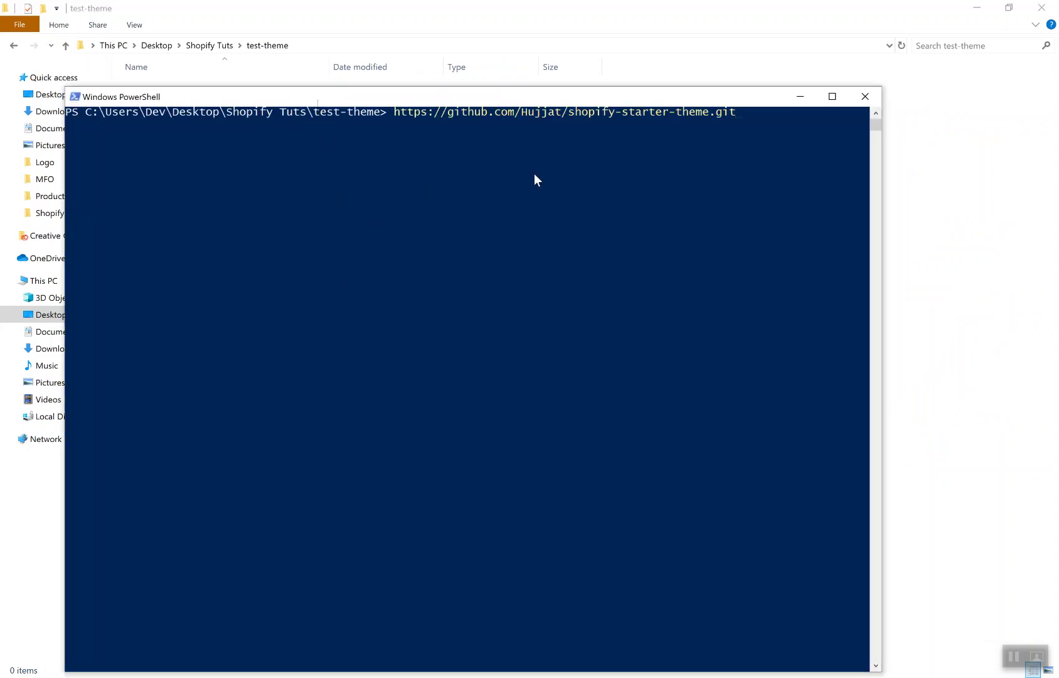
key("Escape")
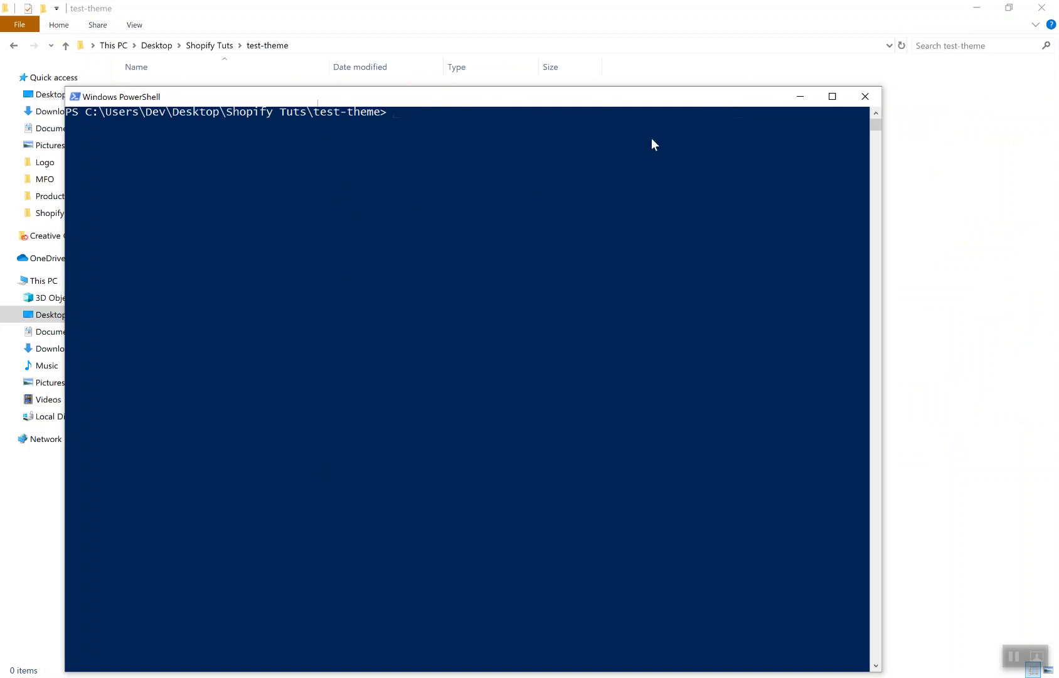
type("git clone")
right_click(651, 144)
key("Return")
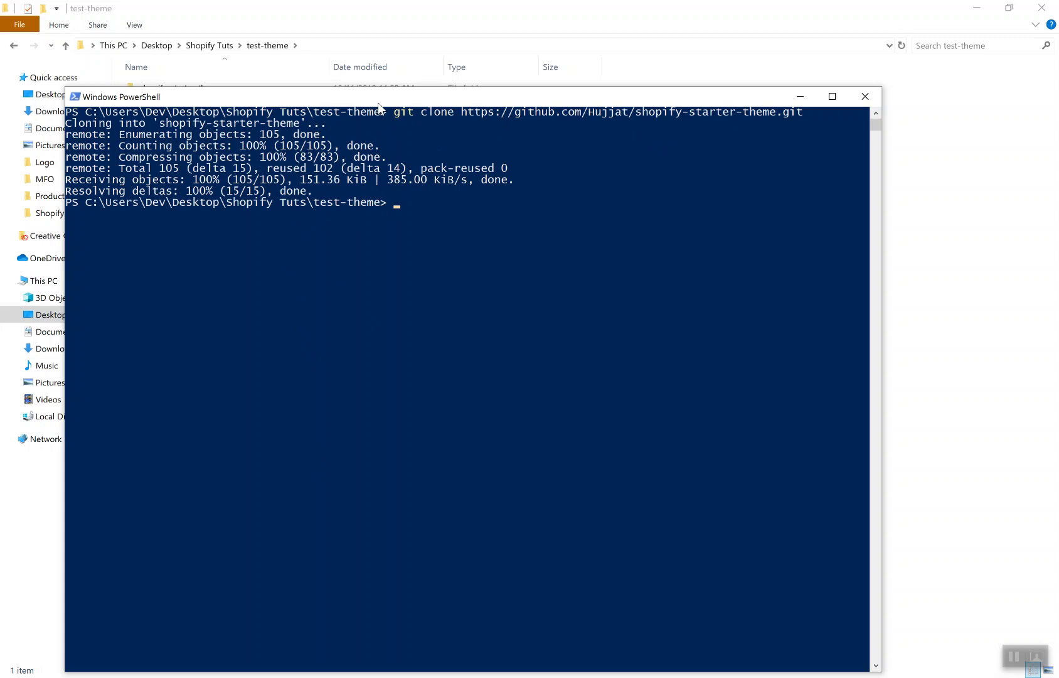
- Change into shopify-starter-theme and open it in VS Code with code ./
left_click_drag(377, 96, 507, 178)
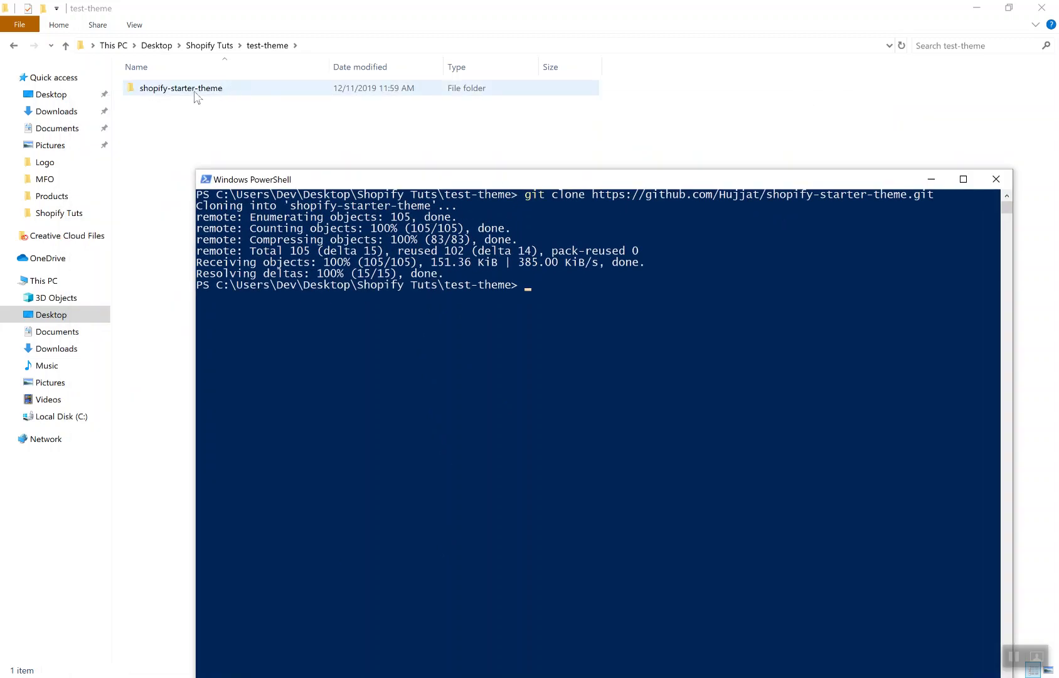
left_click(612, 379)
type("cd")
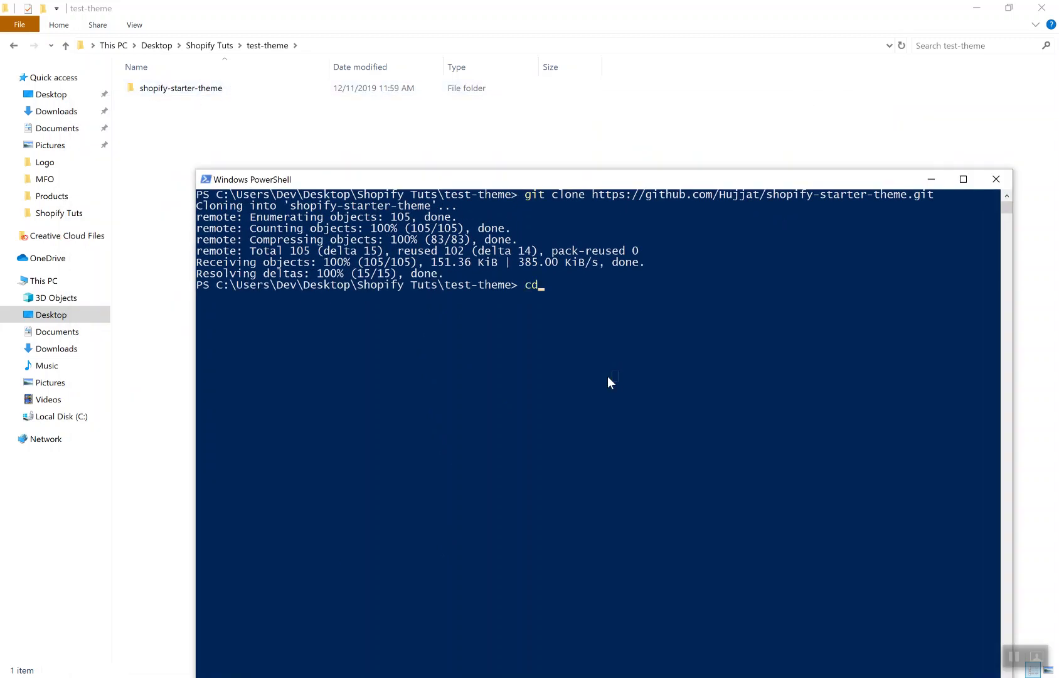
type(" sho")
key("Tab")
key("Return")
type("code /")
key("BackSpace")
type("./")
key("Return")
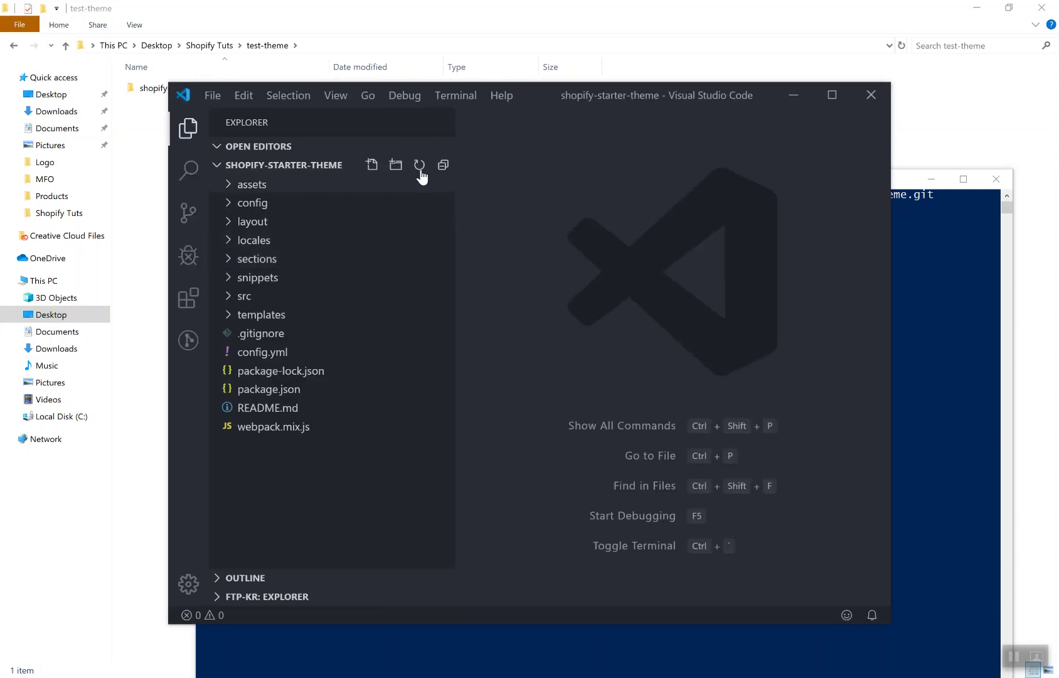
- Maximize VS Code, open the empty config.yml, then return to the Shopify Themes page
left_click(832, 95)
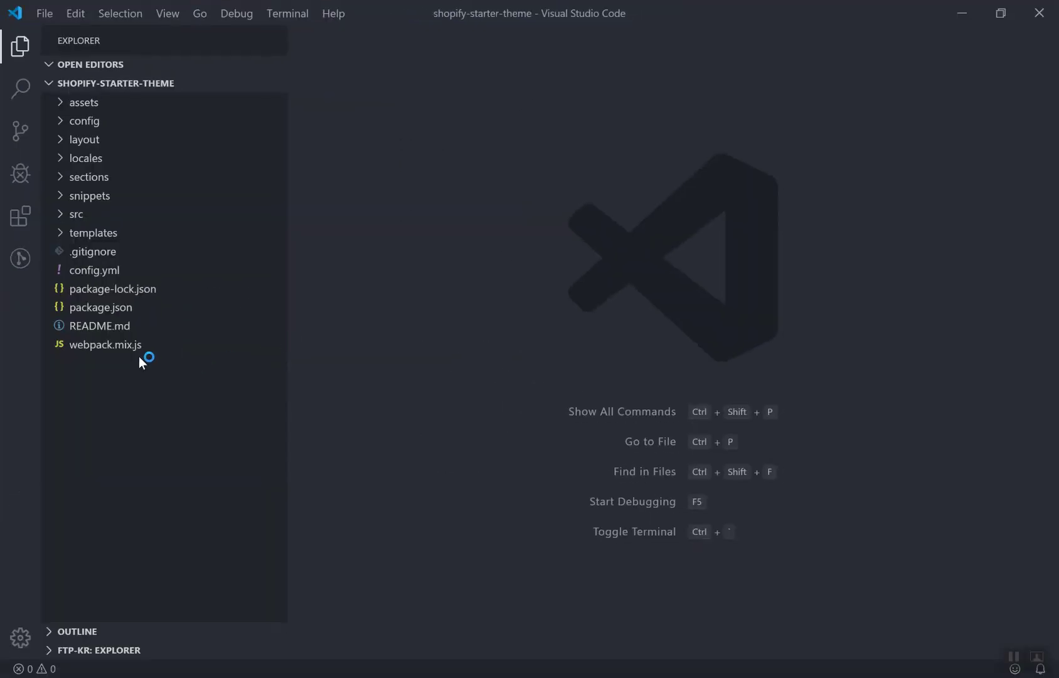
left_click(81, 274)
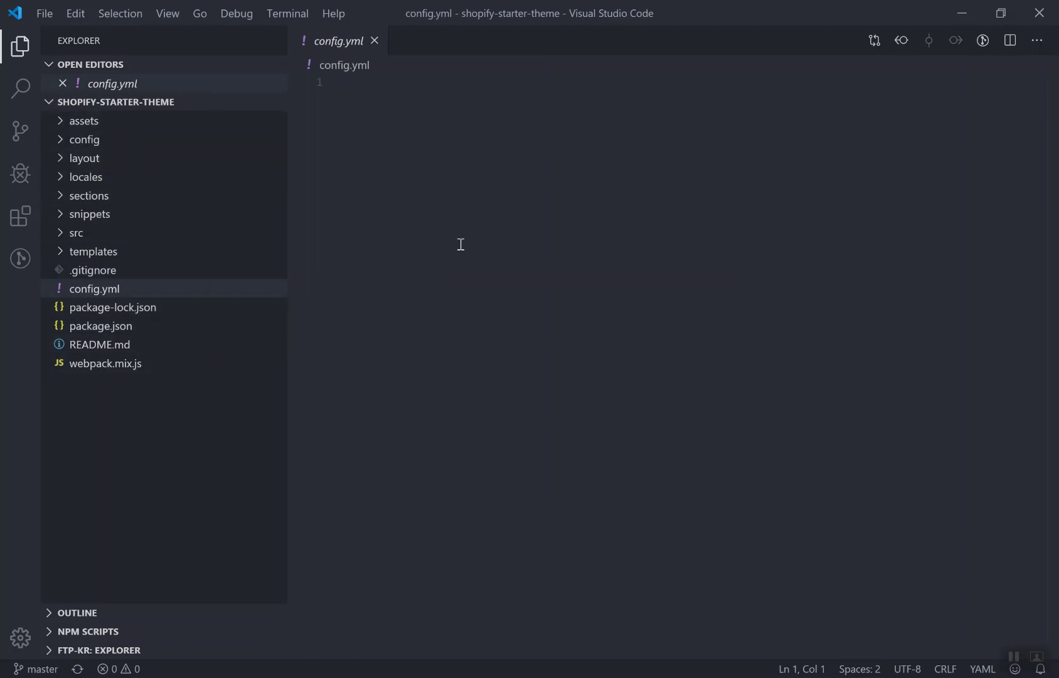
key("alt+Tab")
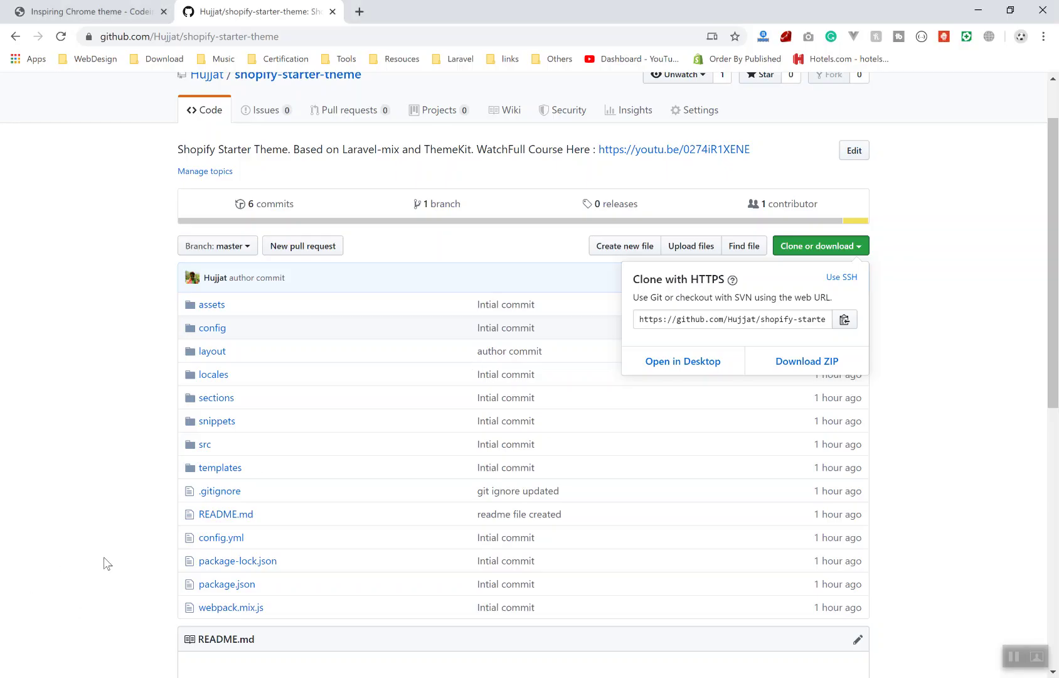
key("alt+Tab")
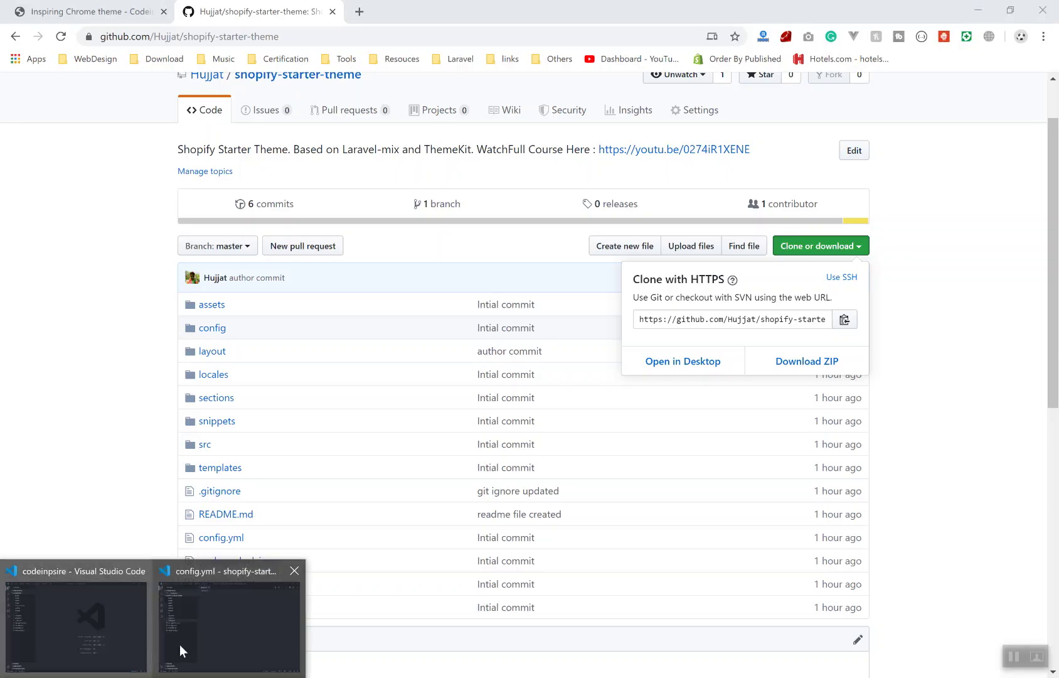
left_click(188, 627)
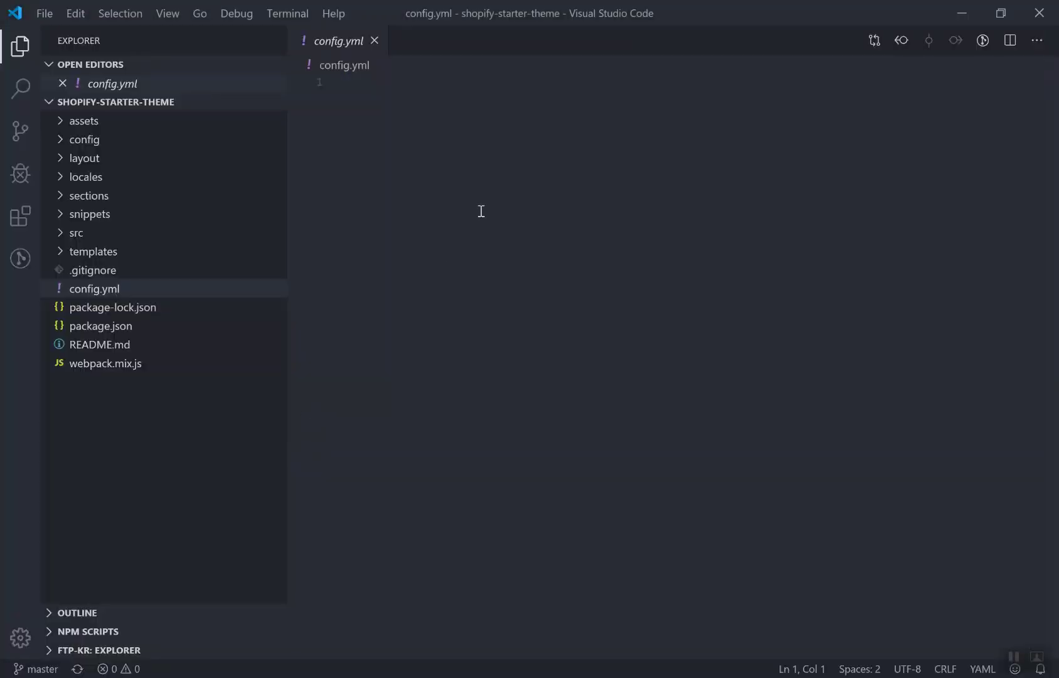
key("alt+Tab")
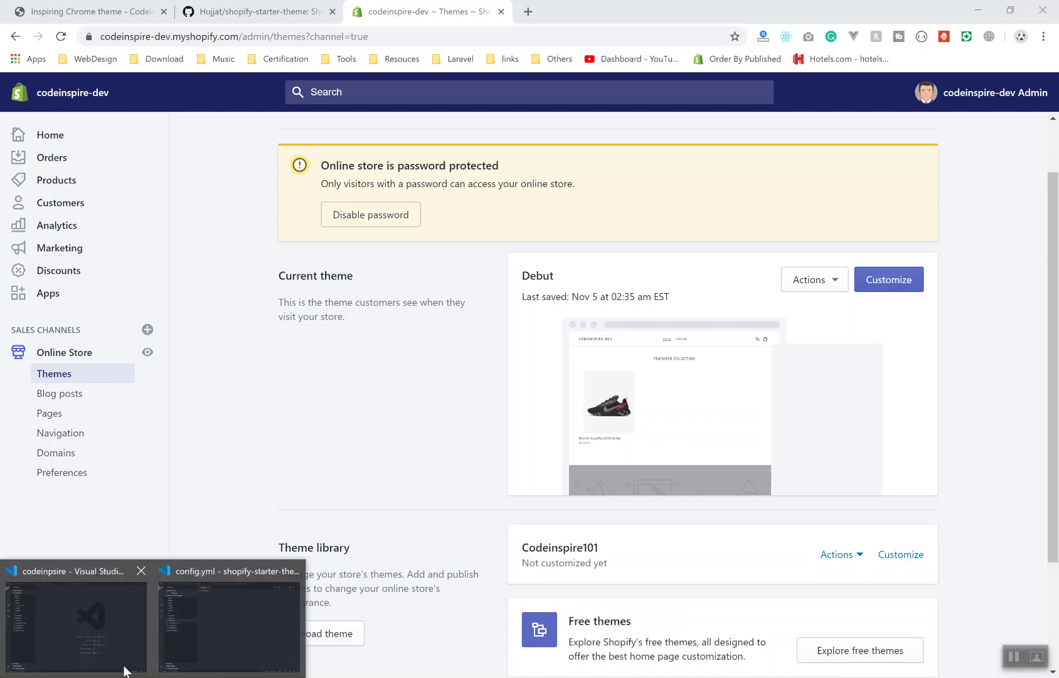
left_click(193, 612)
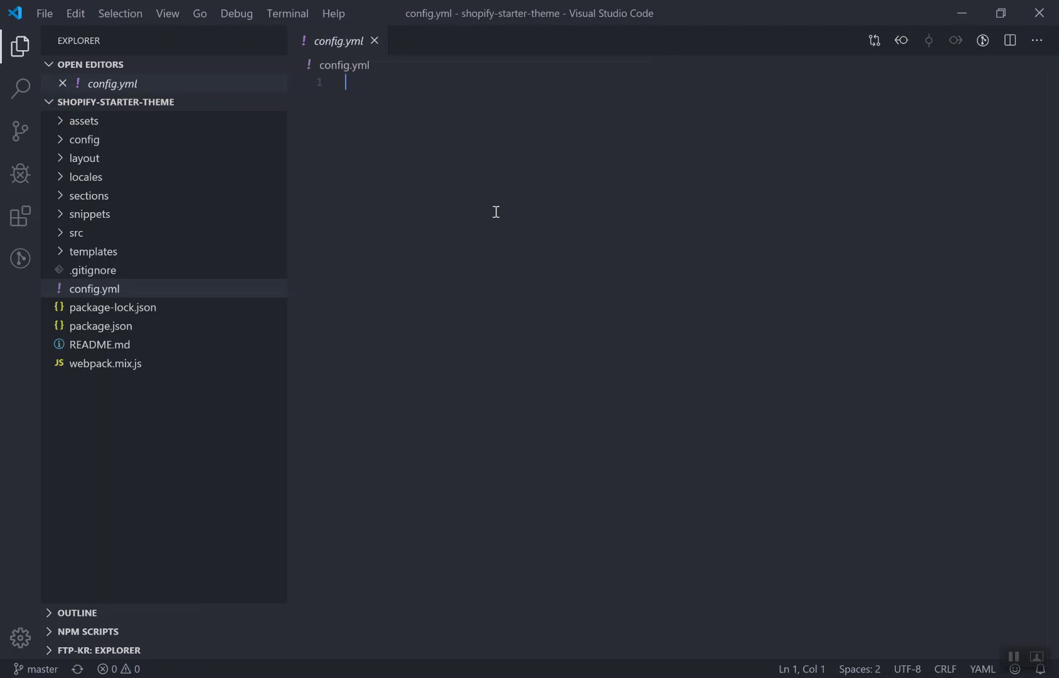
key("alt+Tab")
key("alt+Tab")
key("Tab")
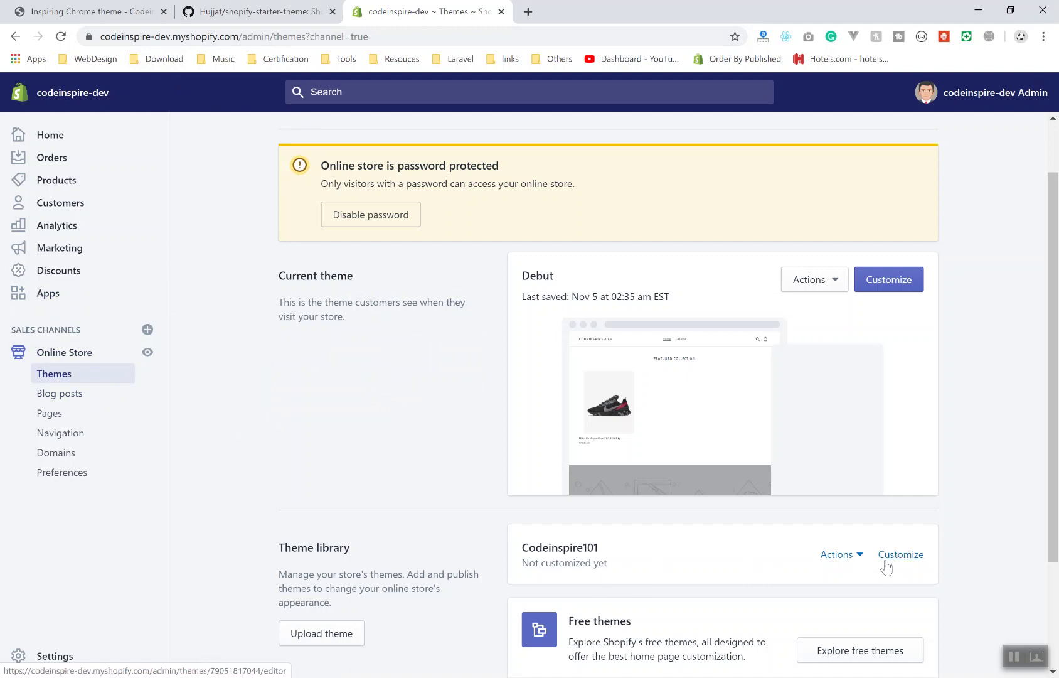
left_click_drag(535, 548, 623, 555)
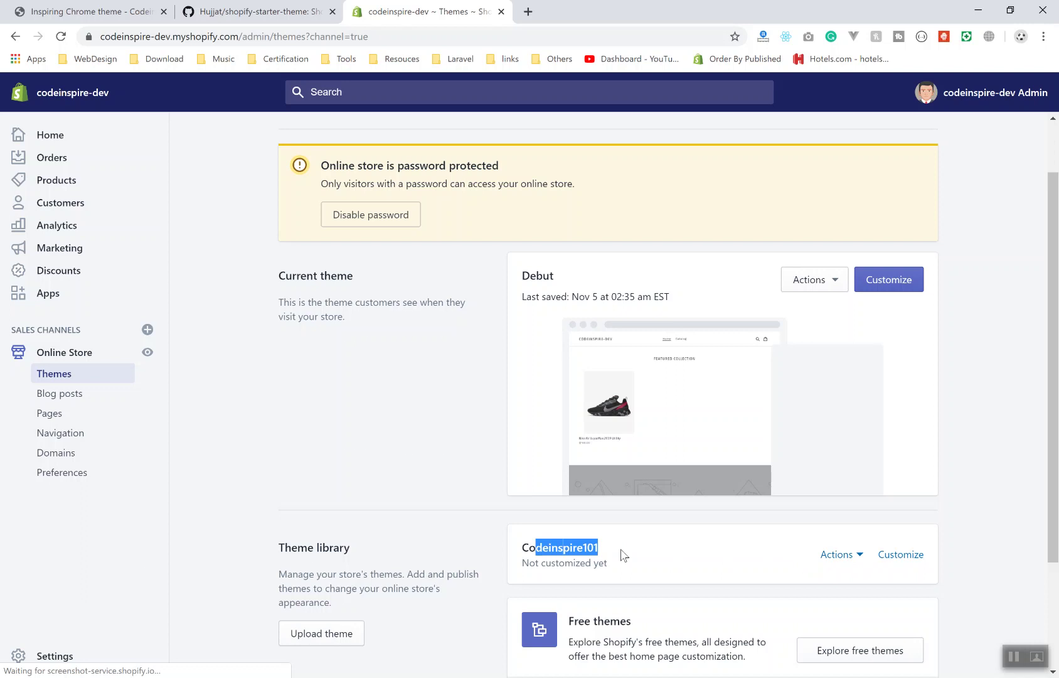
- Search for themekit and open the Theme Kit docs' Deploy command section
left_click(527, 11)
type("jit")
key("BackSpace")
key("BackSpace")
key("BackSpace")
type("themeki")
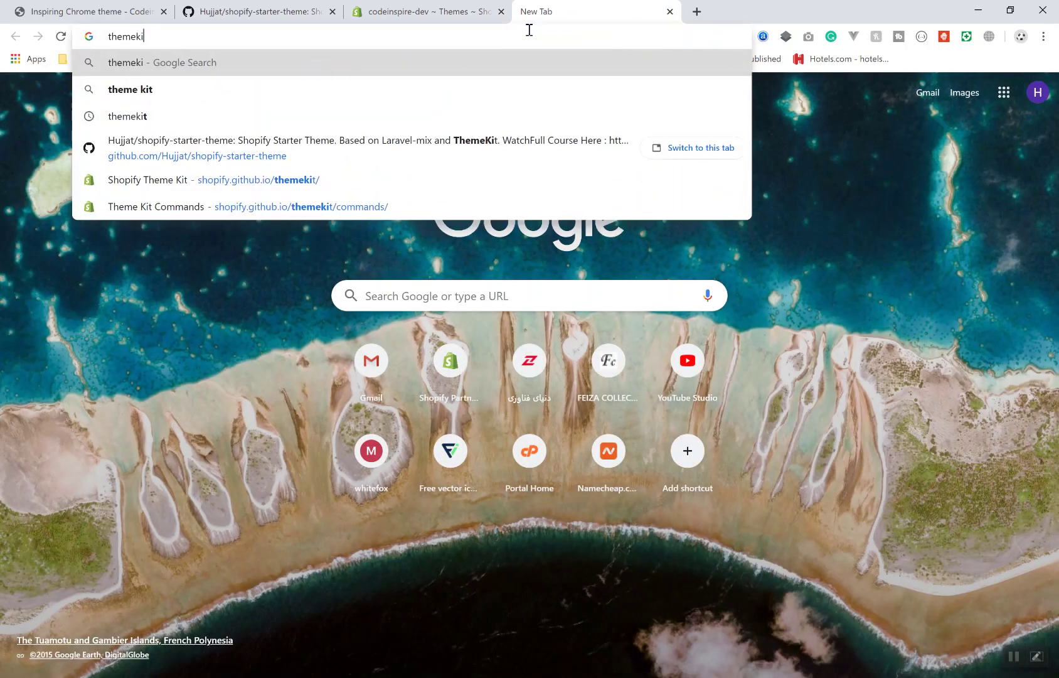
key("Down")
key("Down")
key("Down")
key("Down")
key("Return")
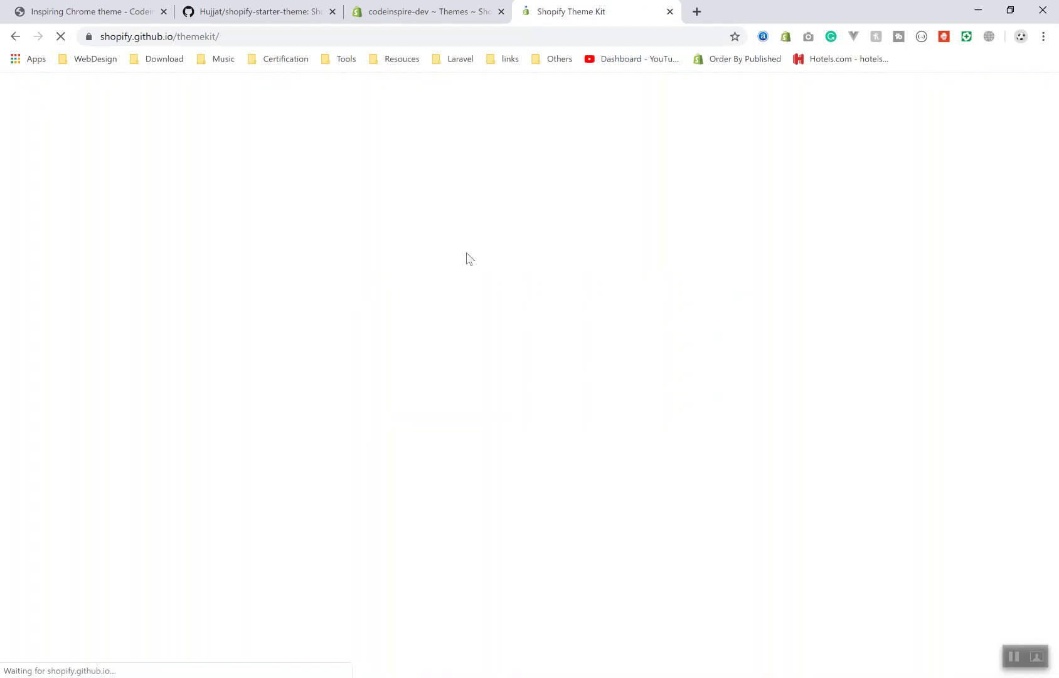
left_click(61, 338)
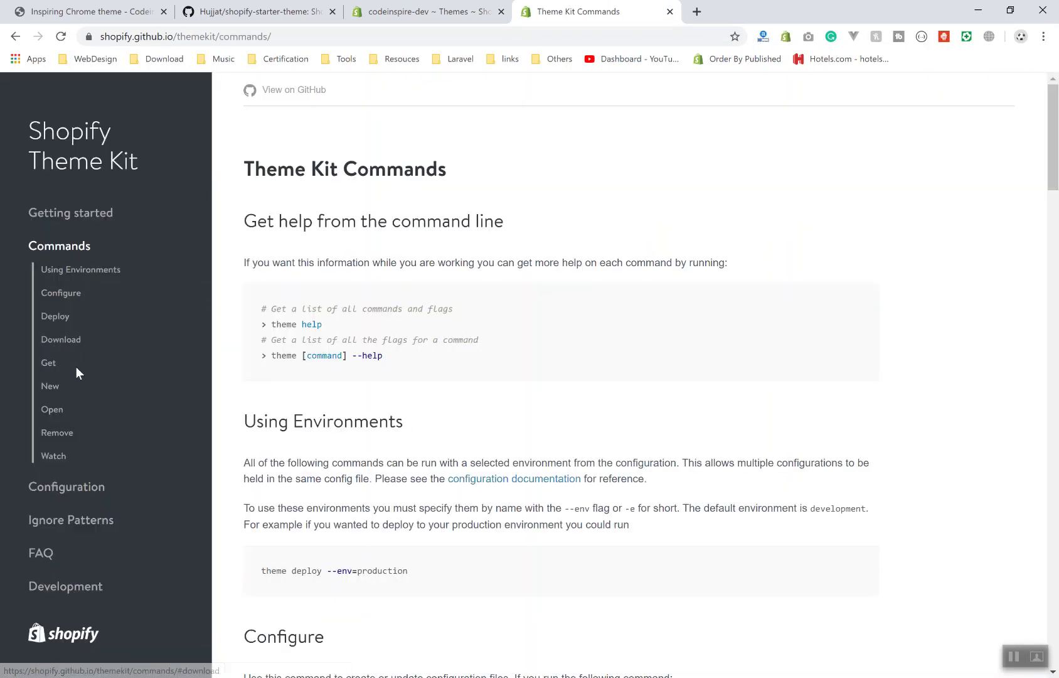
left_click(57, 318)
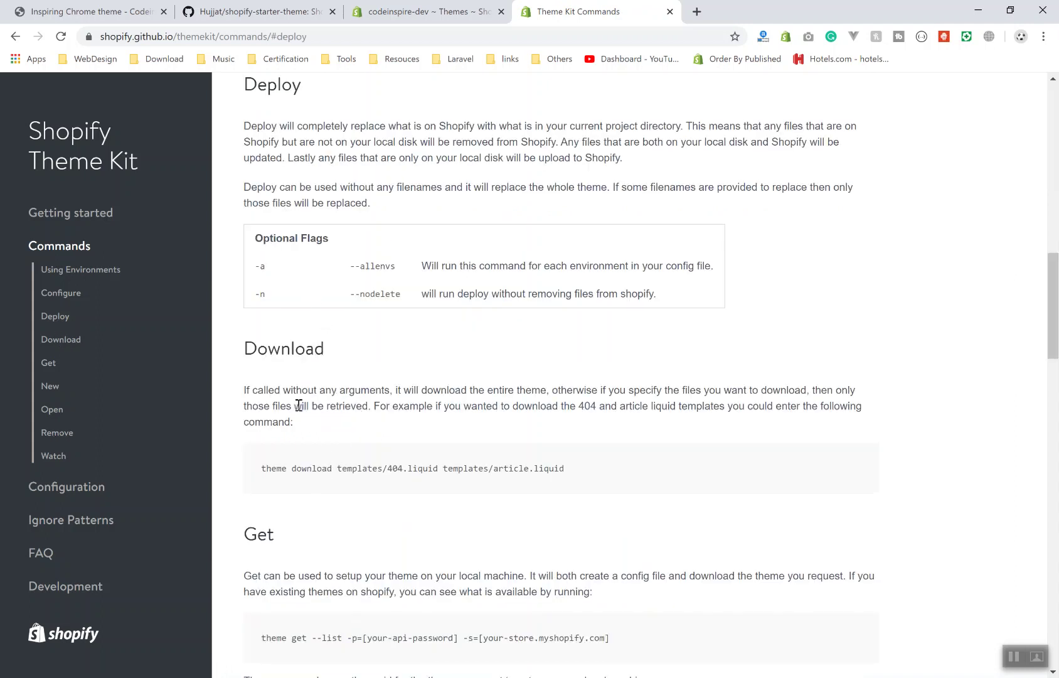
- Read through the Deploy flags --allenvs, --nodelete and -n
scroll(322, 380, "up", 1)
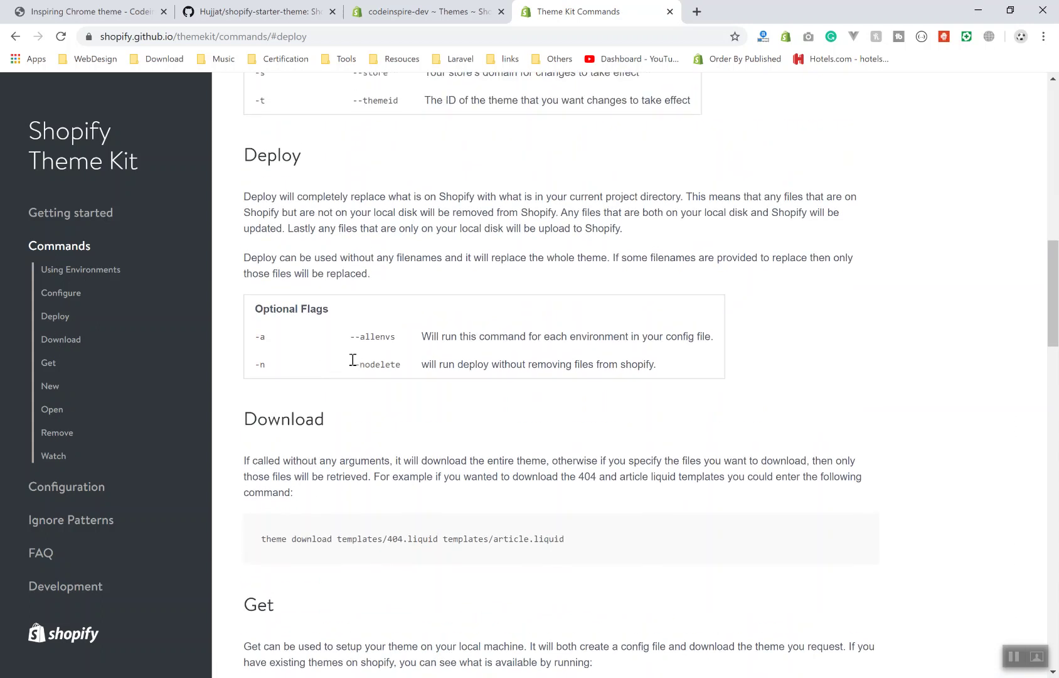
left_click_drag(351, 338, 396, 332)
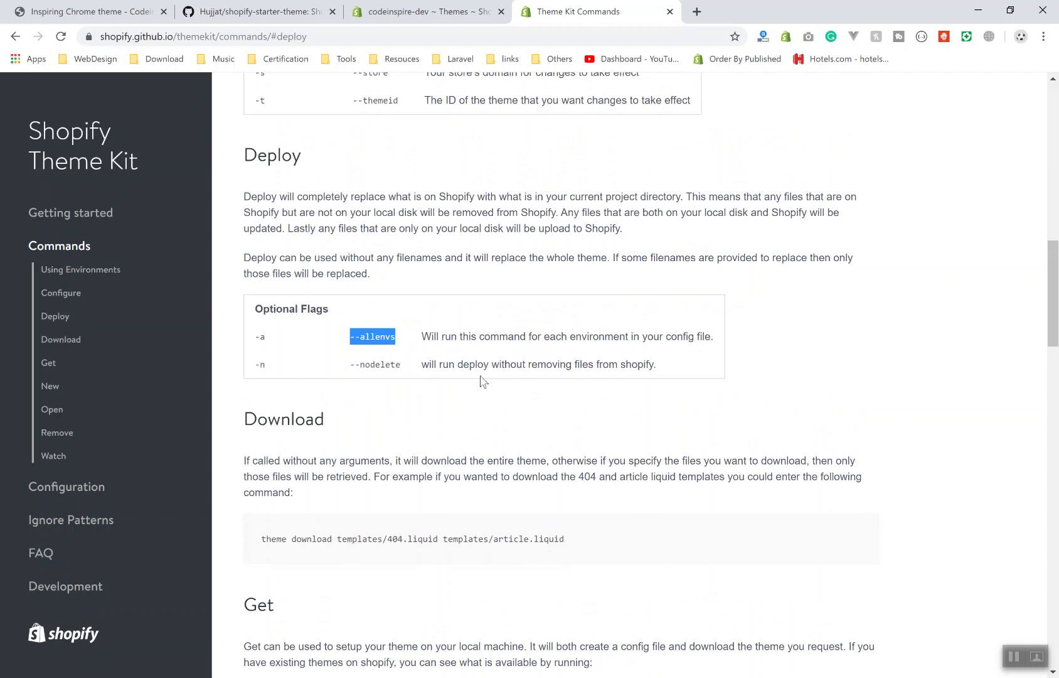
left_click(451, 363)
left_click_drag(421, 367, 675, 377)
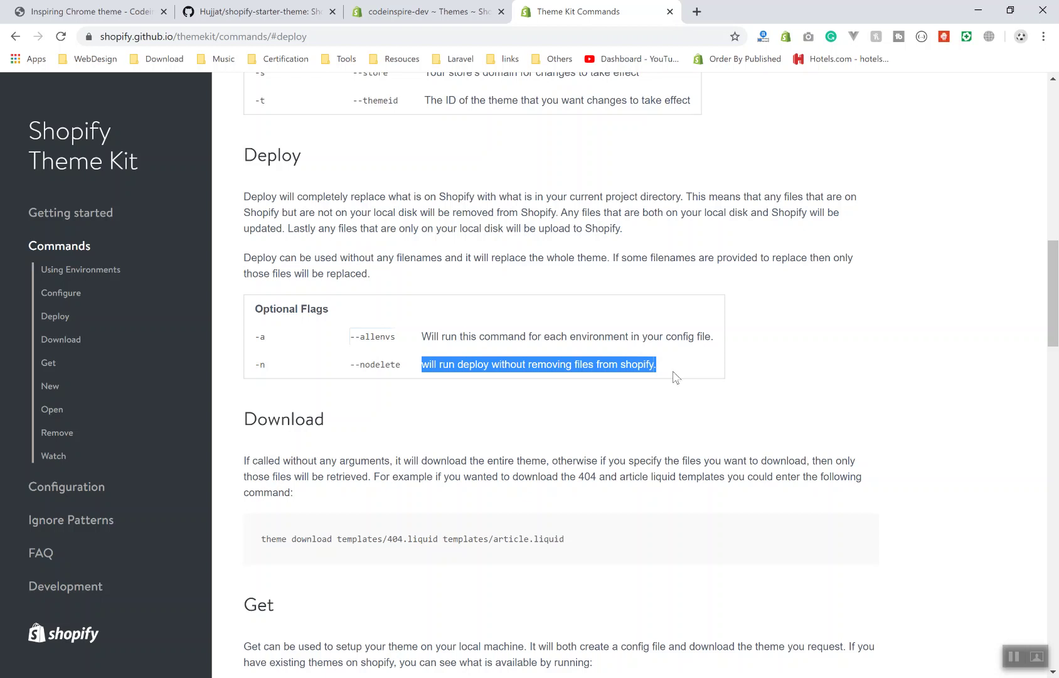
left_click(496, 383)
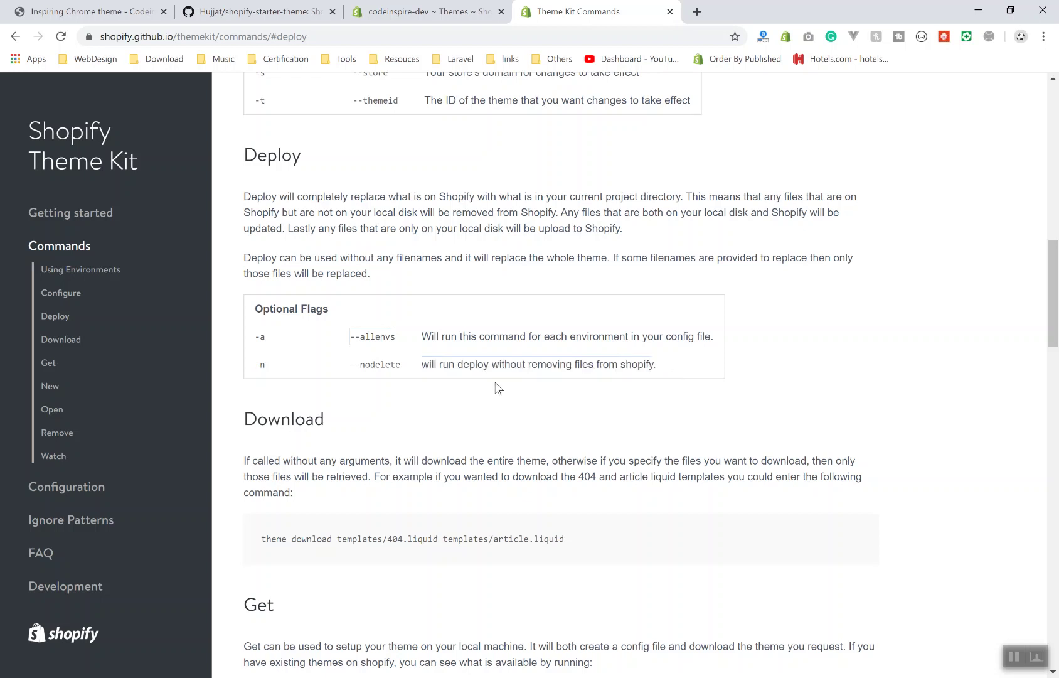
left_click_drag(351, 362, 409, 374)
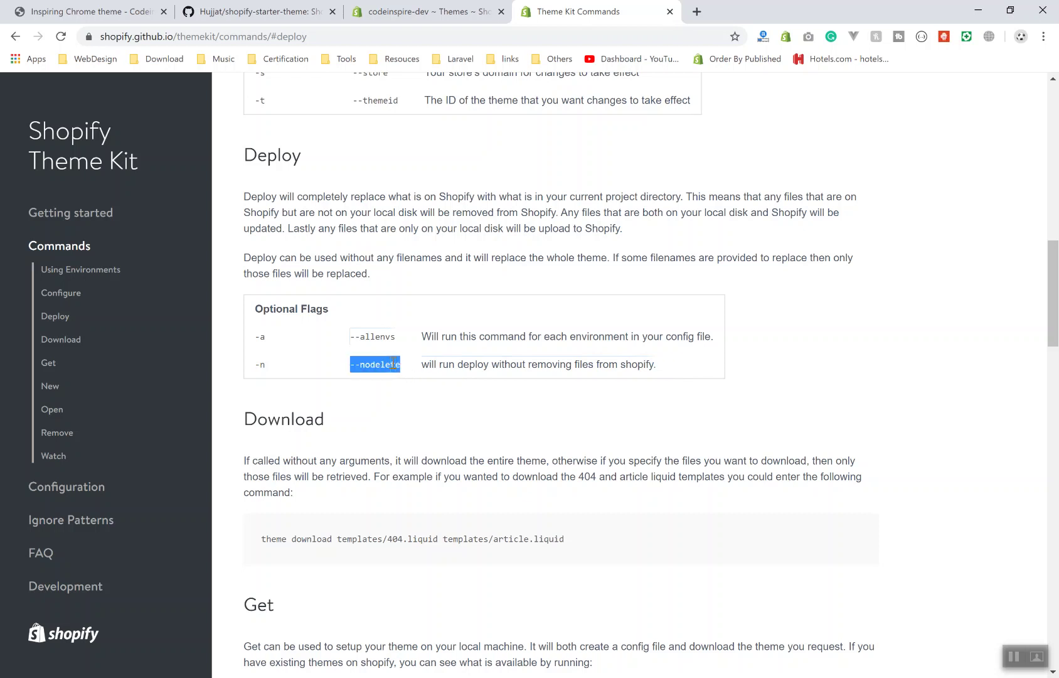
left_click_drag(351, 342, 402, 350)
left_click_drag(265, 363, 274, 338)
left_click(316, 350)
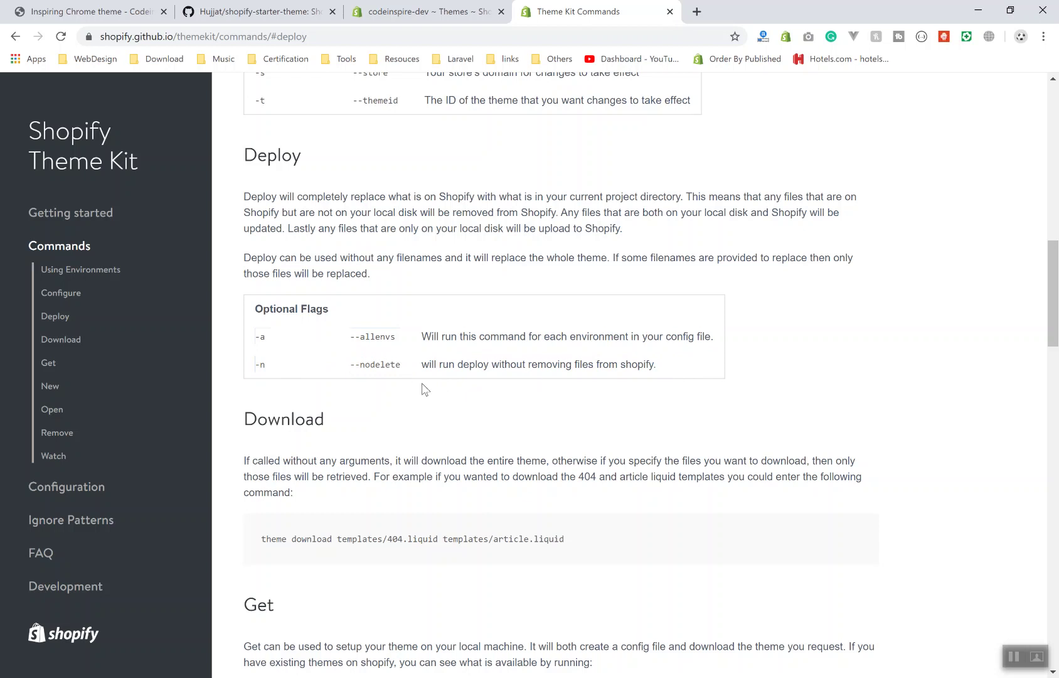
- Open the shopify-starter-theme folder in File Explorer and select all its items
key("alt+Tab")
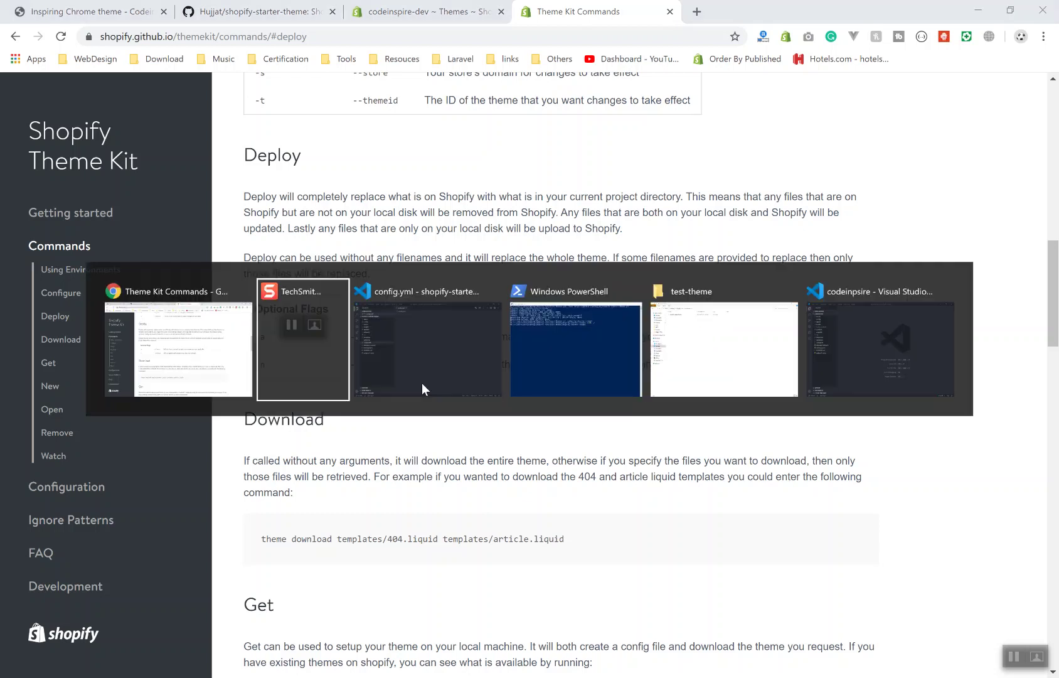
left_click(194, 350)
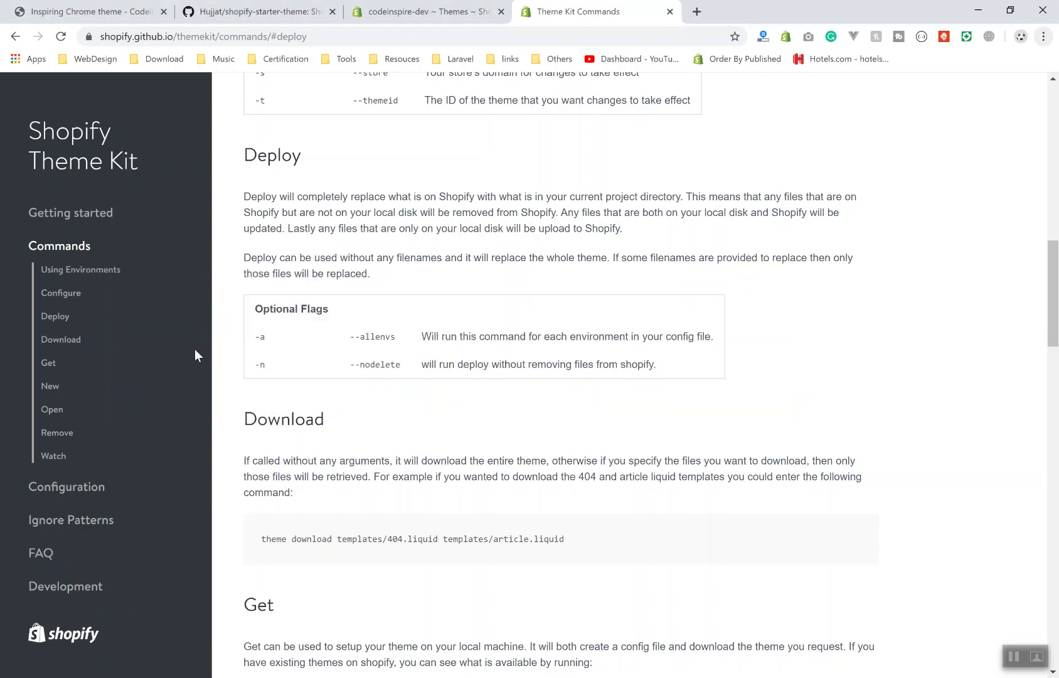
left_click(397, 24)
left_click(353, 441)
scroll(358, 439, "down", 3)
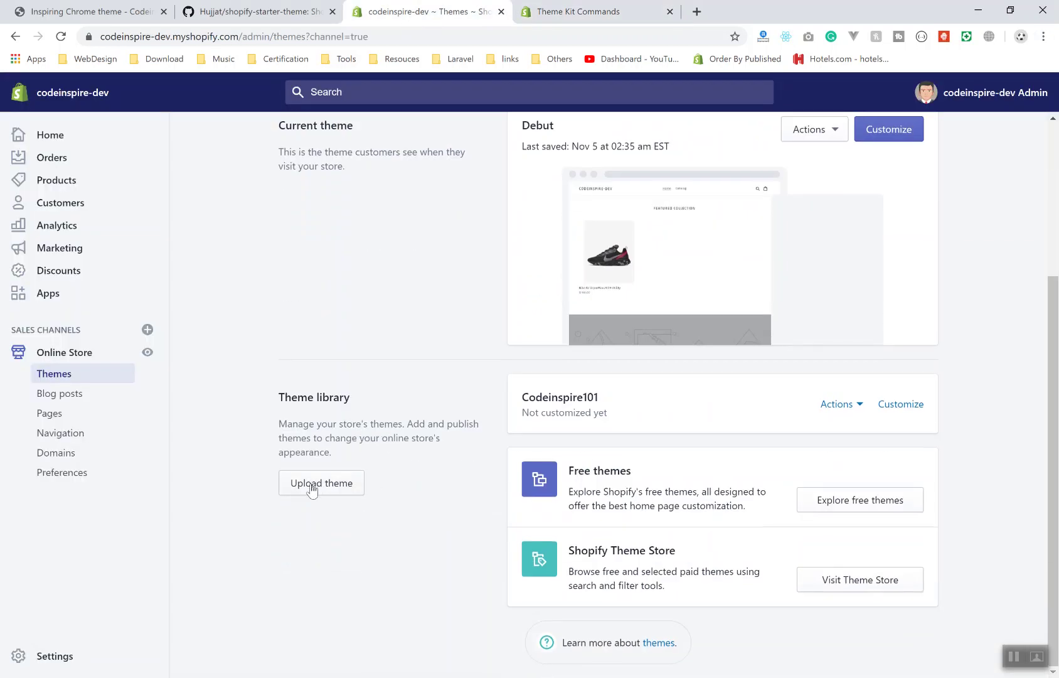
left_click(126, 677)
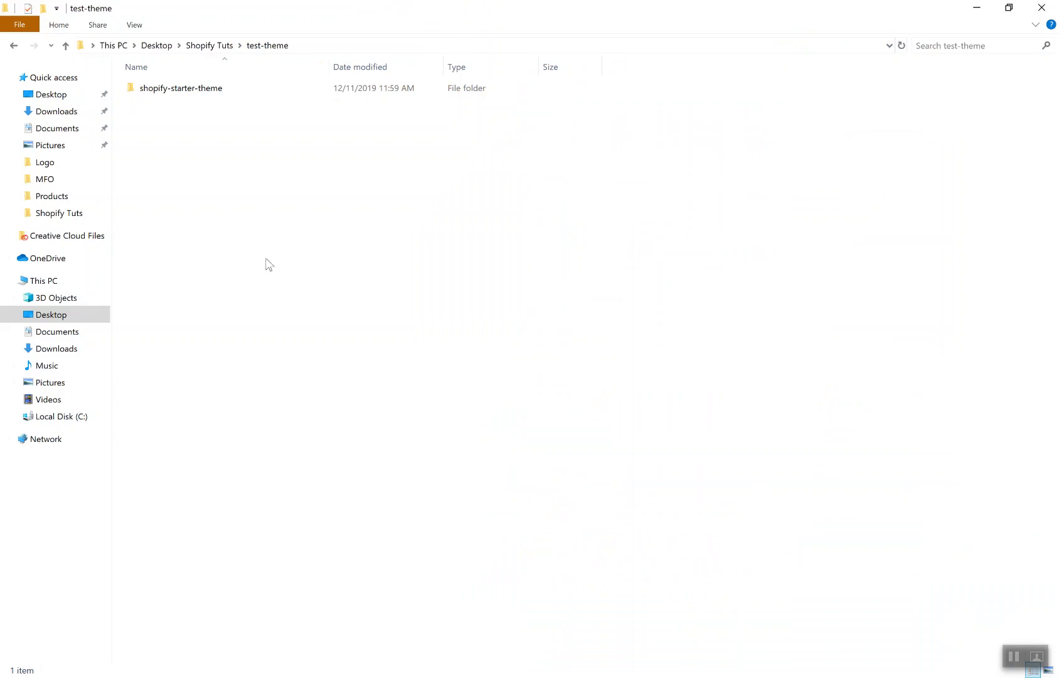
double_click(190, 94)
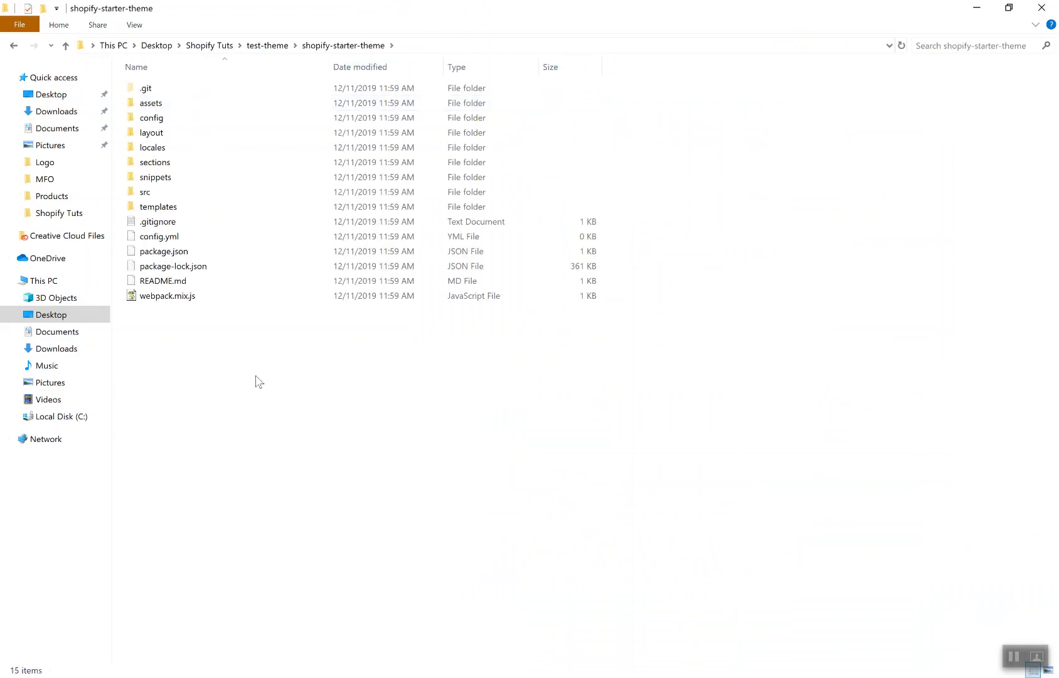
left_click_drag(310, 424, 193, 77)
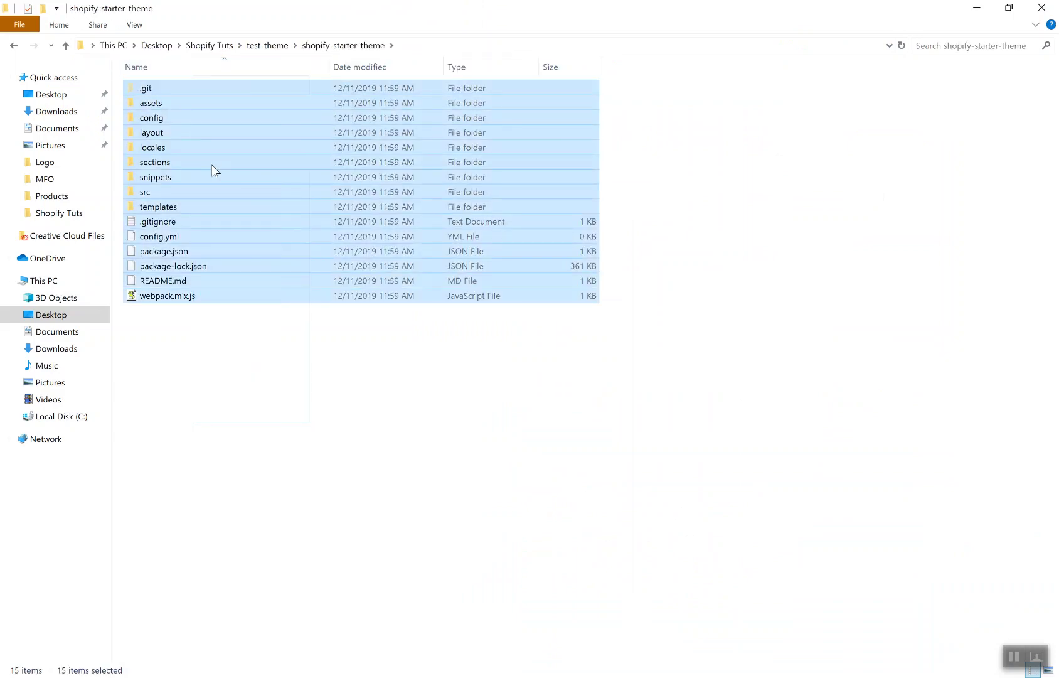
- Deselect .git, src, .gitignore, package files, README and webpack.mix.js, then zip the rest as assets.zip
left_click(155, 91, "ctrl")
left_click(171, 296, "ctrl")
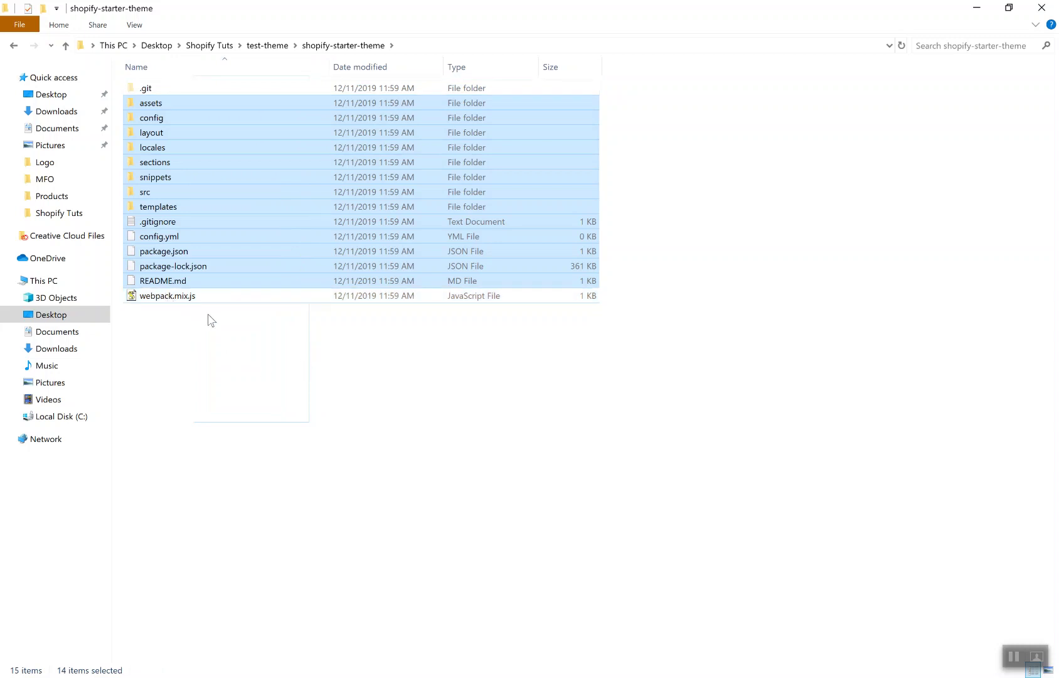
left_click(219, 279, "ctrl")
left_click(206, 267, "ctrl")
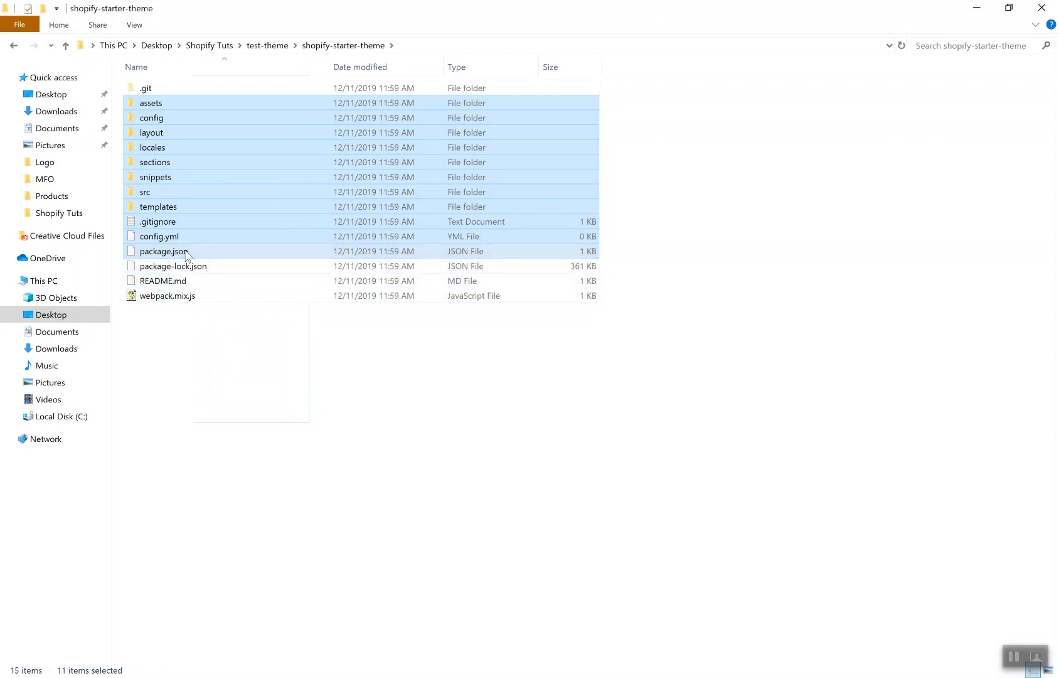
left_click(178, 251, "ctrl")
left_click(164, 222, "ctrl")
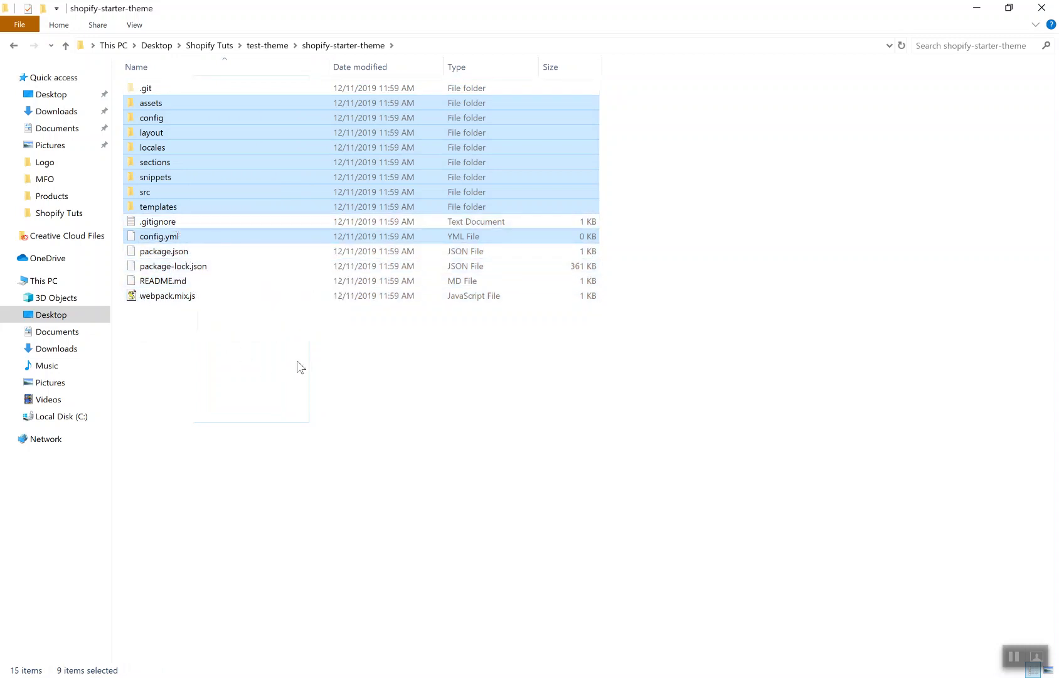
left_click(155, 194, "ctrl")
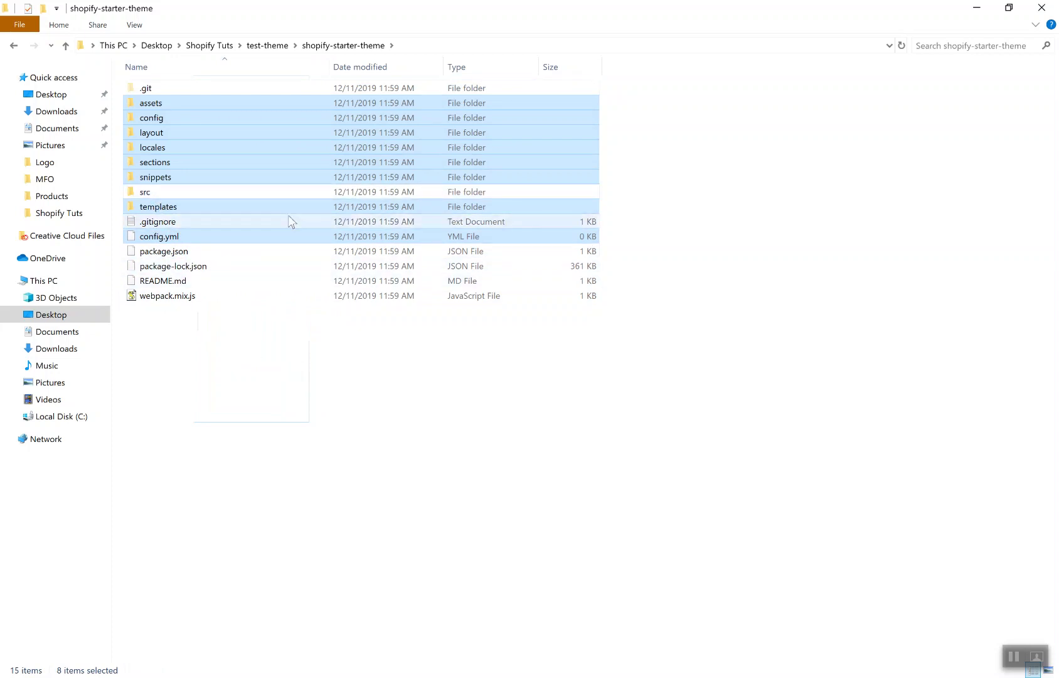
right_click(173, 106)
mouse_move(142, 249)
left_click(218, 266)
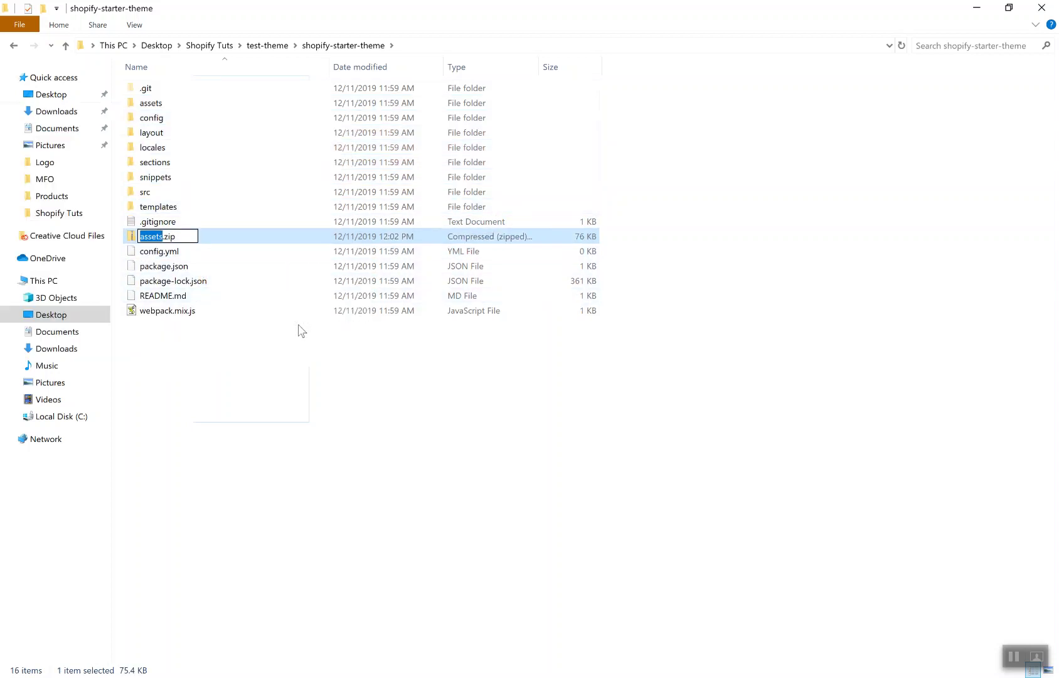
key("alt+Tab")
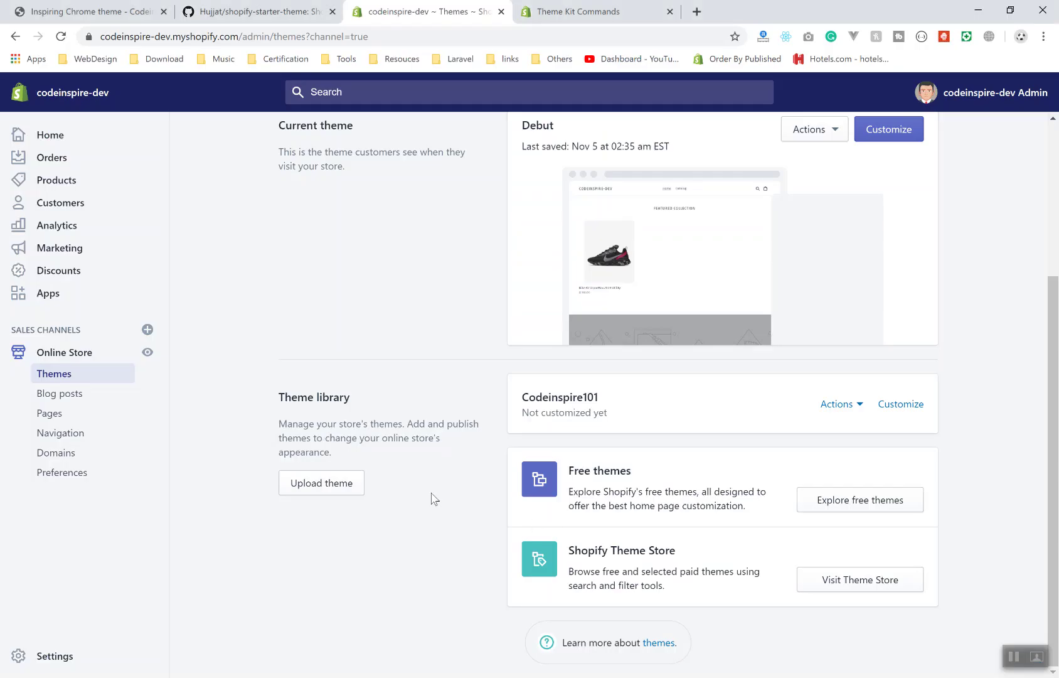
- Upload assets.zip from Desktop > Shopify Tuts > test-theme > shopify-starter-theme as a new theme
left_click(351, 484)
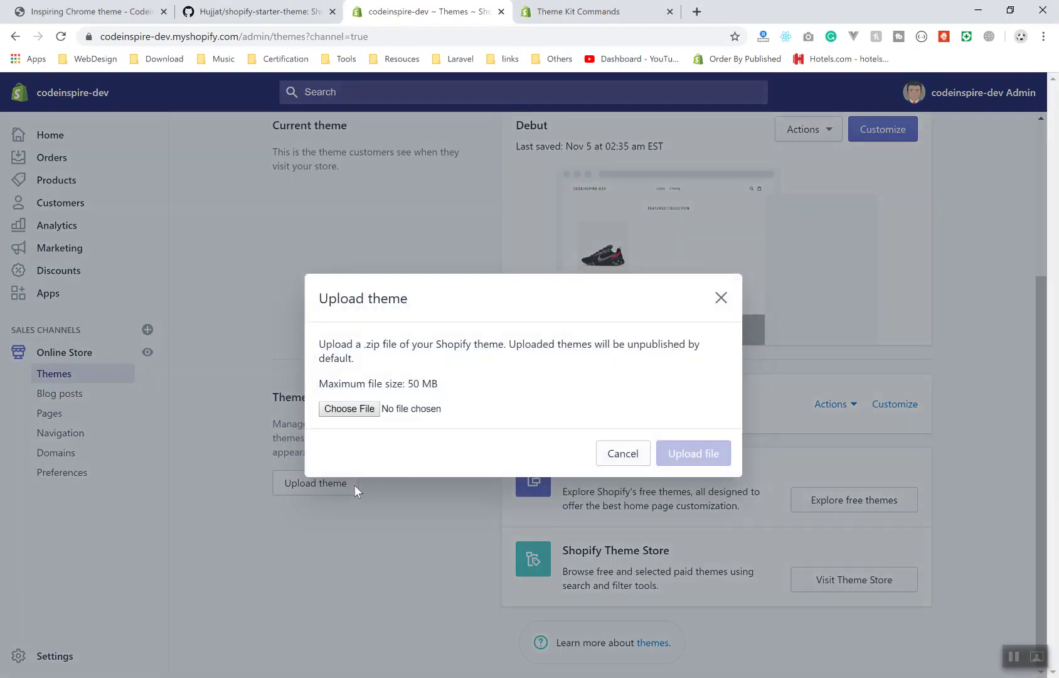
left_click(343, 412)
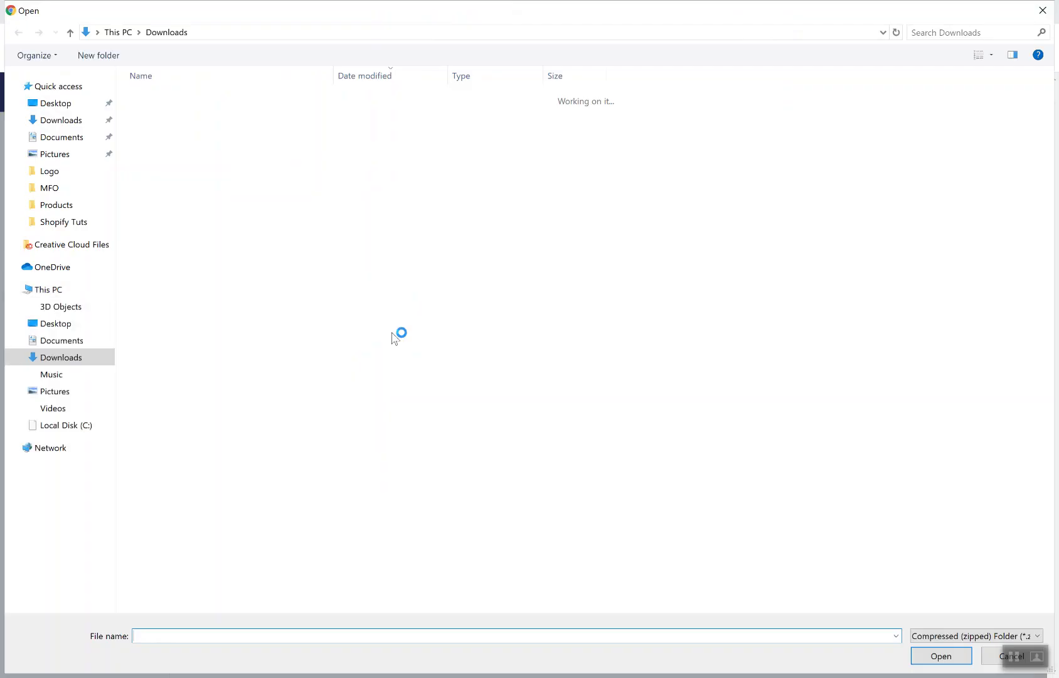
left_click(65, 106)
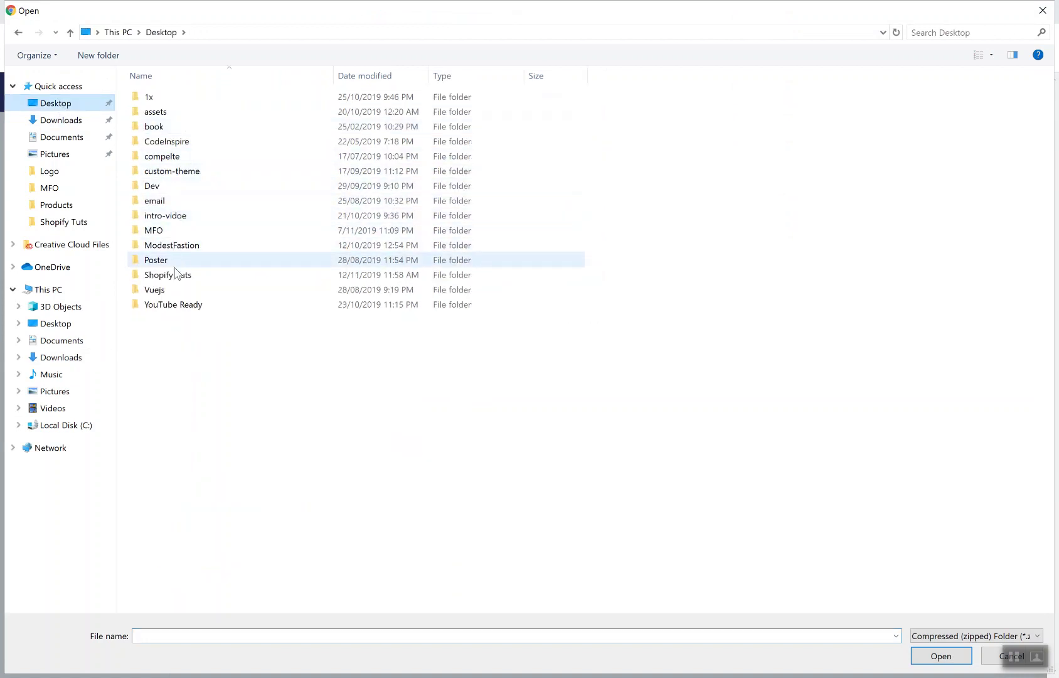
double_click(175, 275)
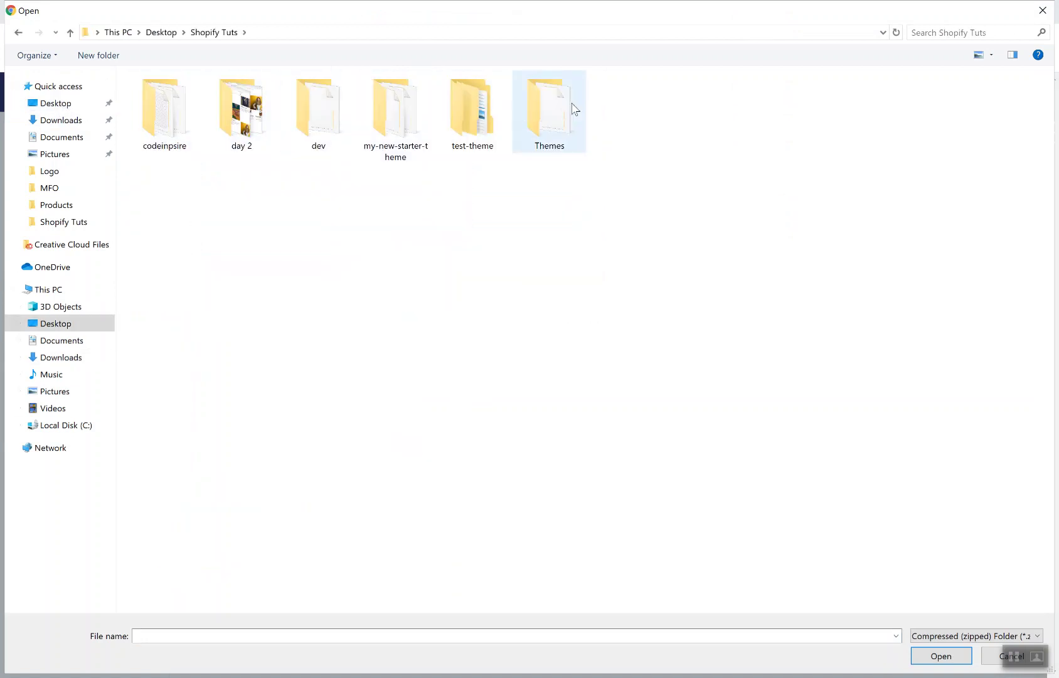
double_click(472, 110)
double_click(187, 103)
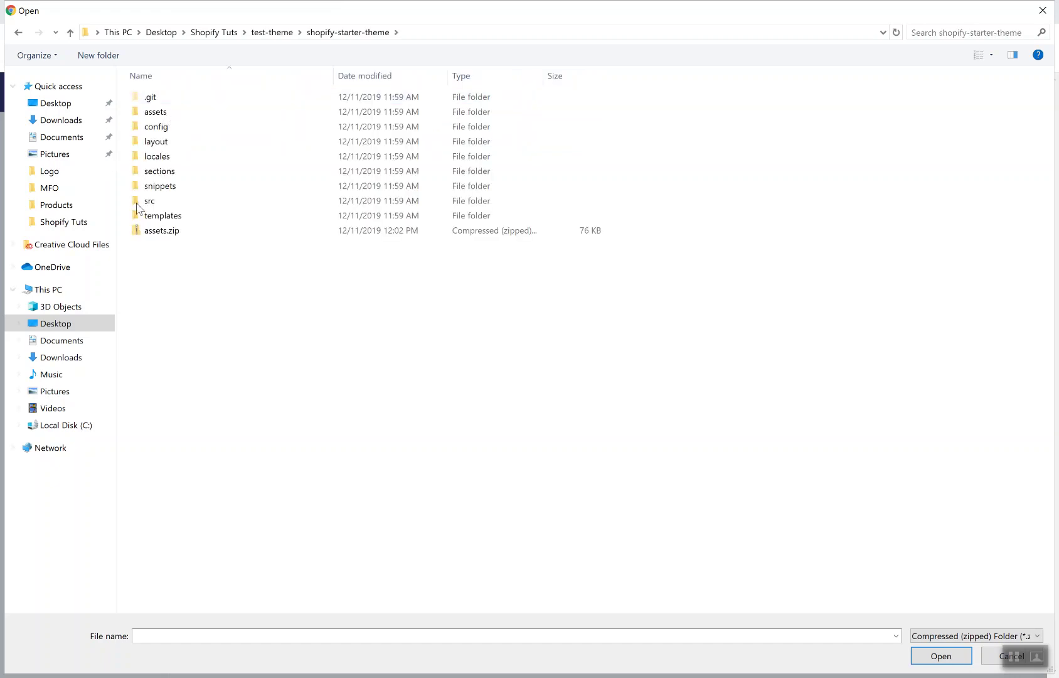
left_click(168, 232)
double_click(164, 231)
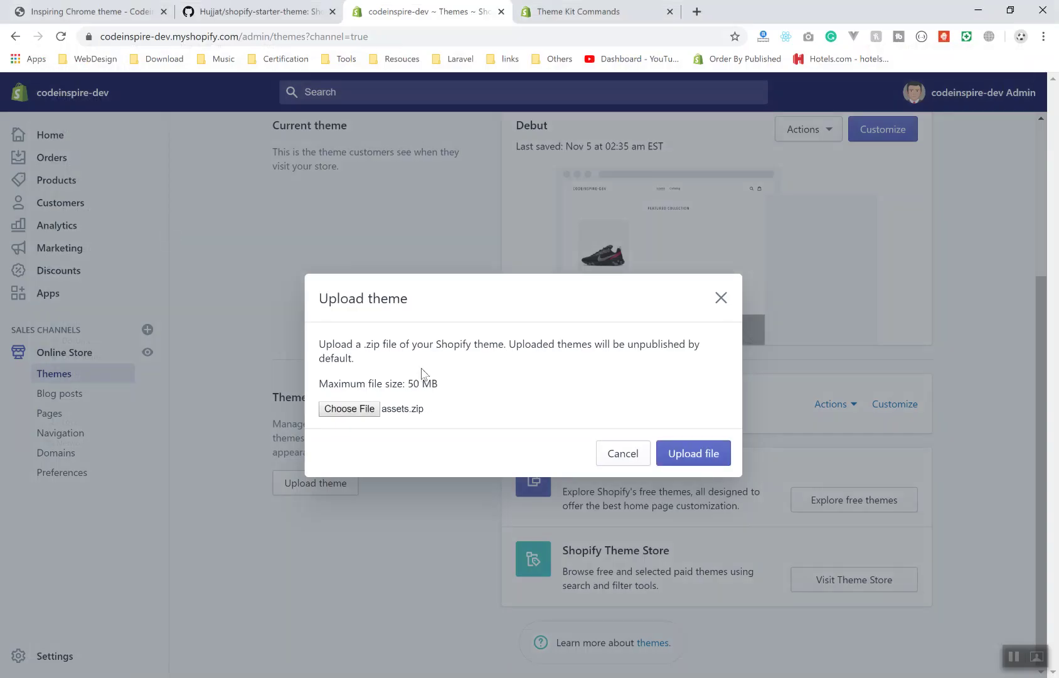
left_click(684, 461)
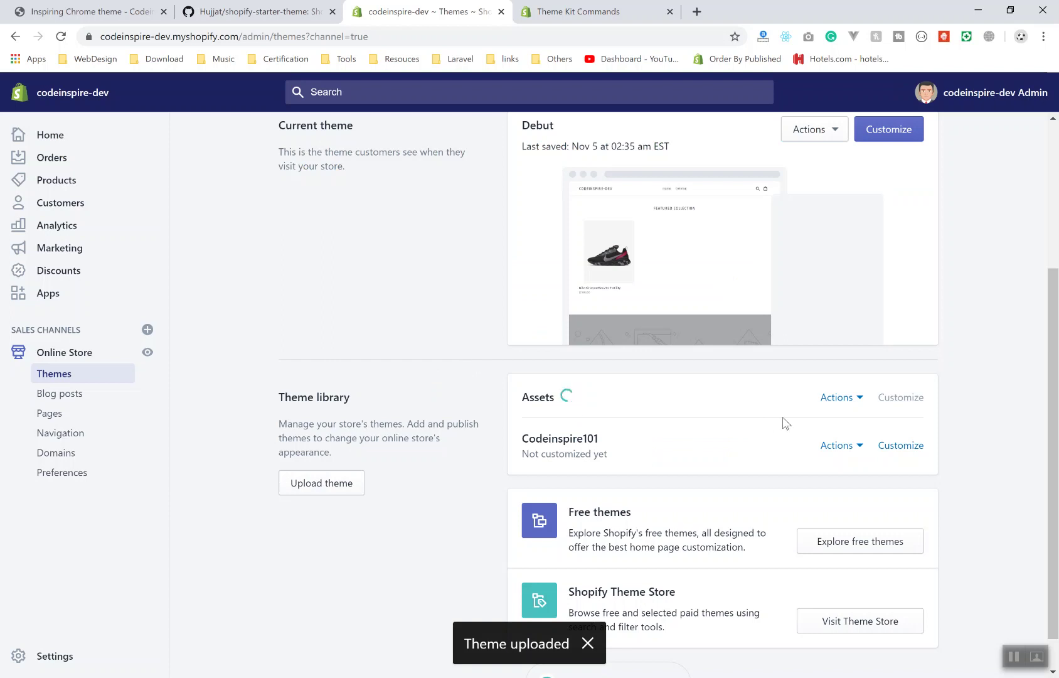
left_click(838, 398)
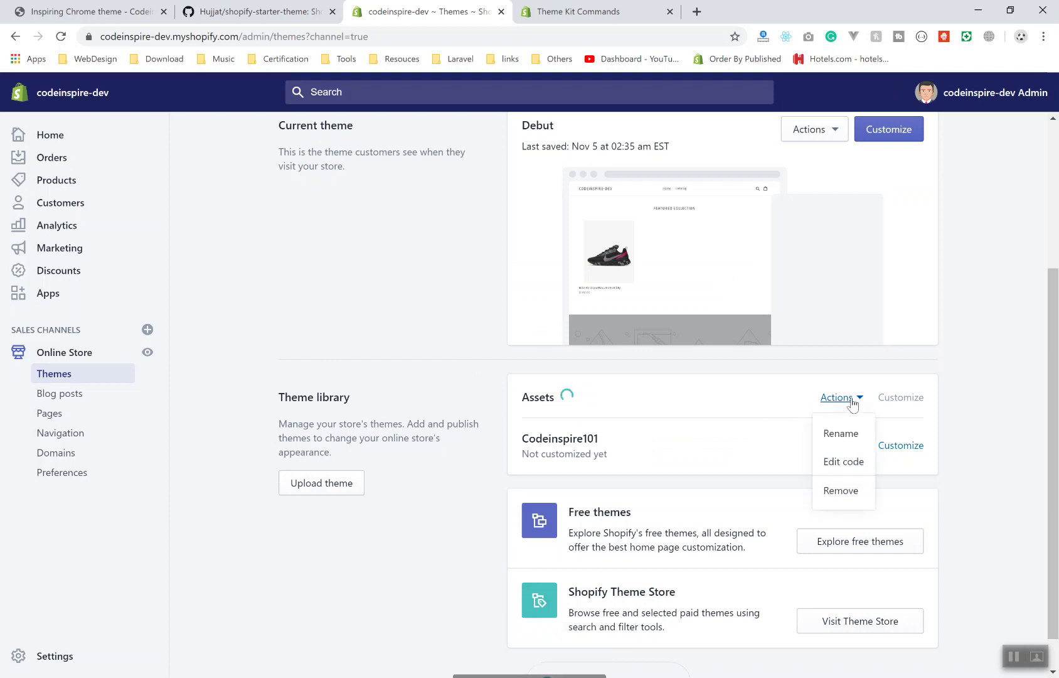
- Rename the uploaded Assets theme to 'Shopify test theme'
left_click(838, 434)
double_click(454, 382)
type("Shopify test theme")
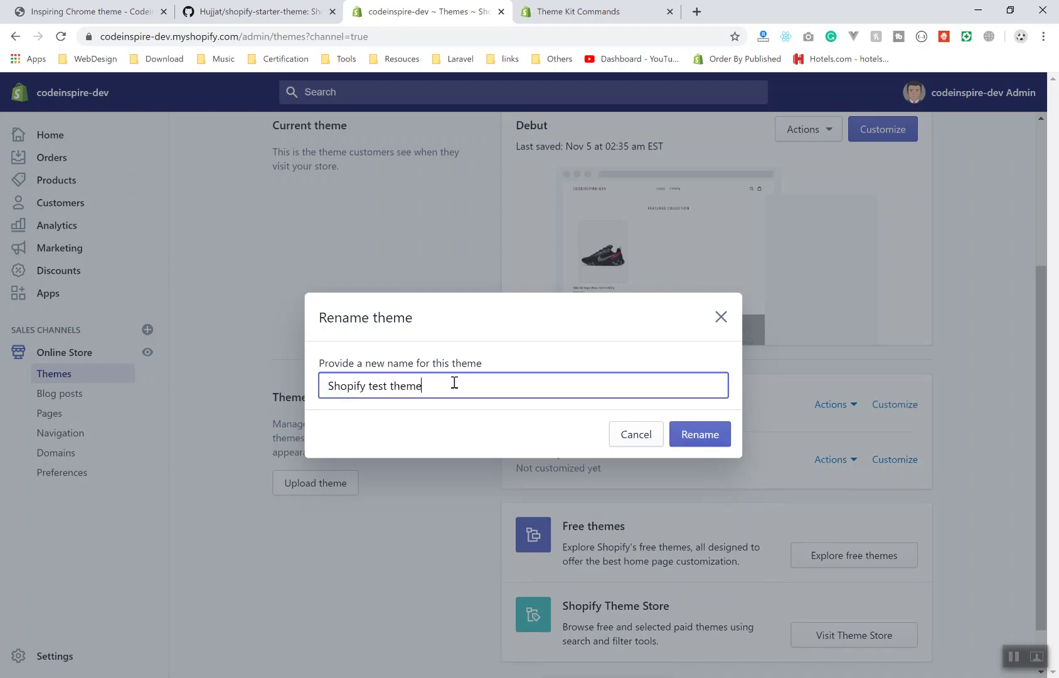
left_click(697, 437)
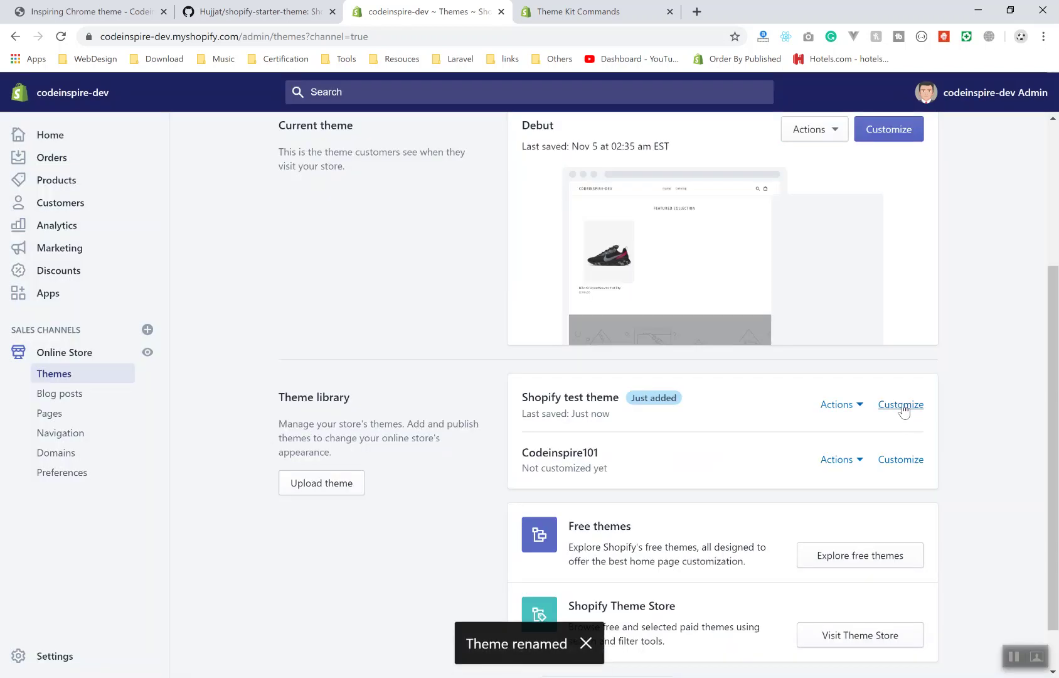
left_click(902, 405)
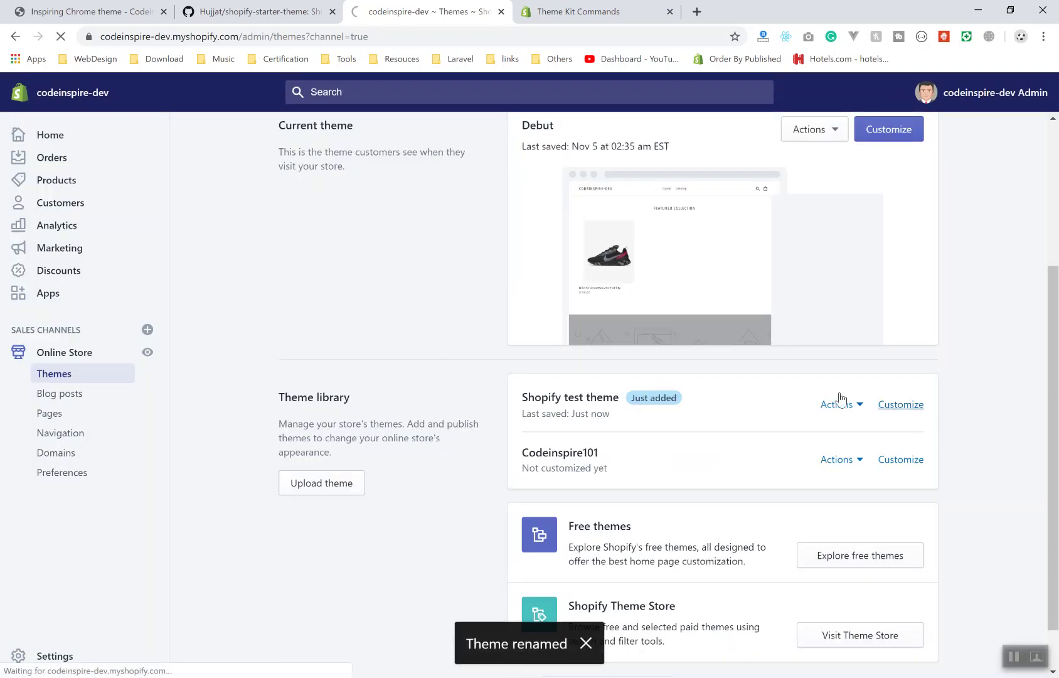
left_click(351, 38)
double_click(362, 38)
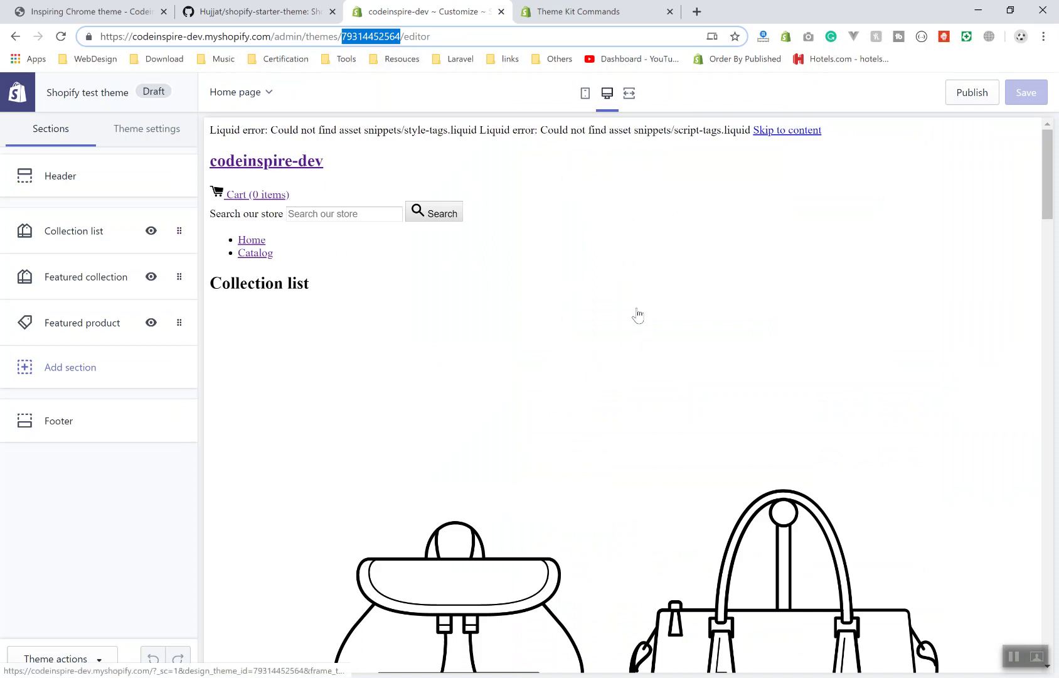
scroll(547, 338, "down", 5)
scroll(539, 364, "up", 5)
- Go to Theme Kit's Configure section and select the sample config.yml block with password, theme_id and store
left_click(596, 11)
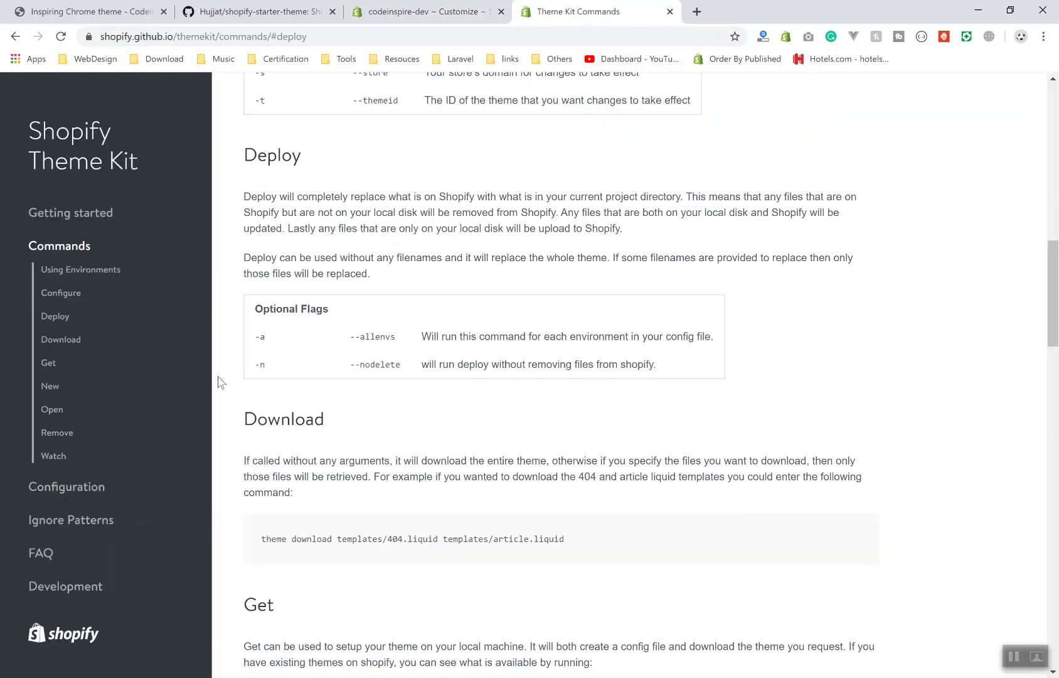
left_click(65, 293)
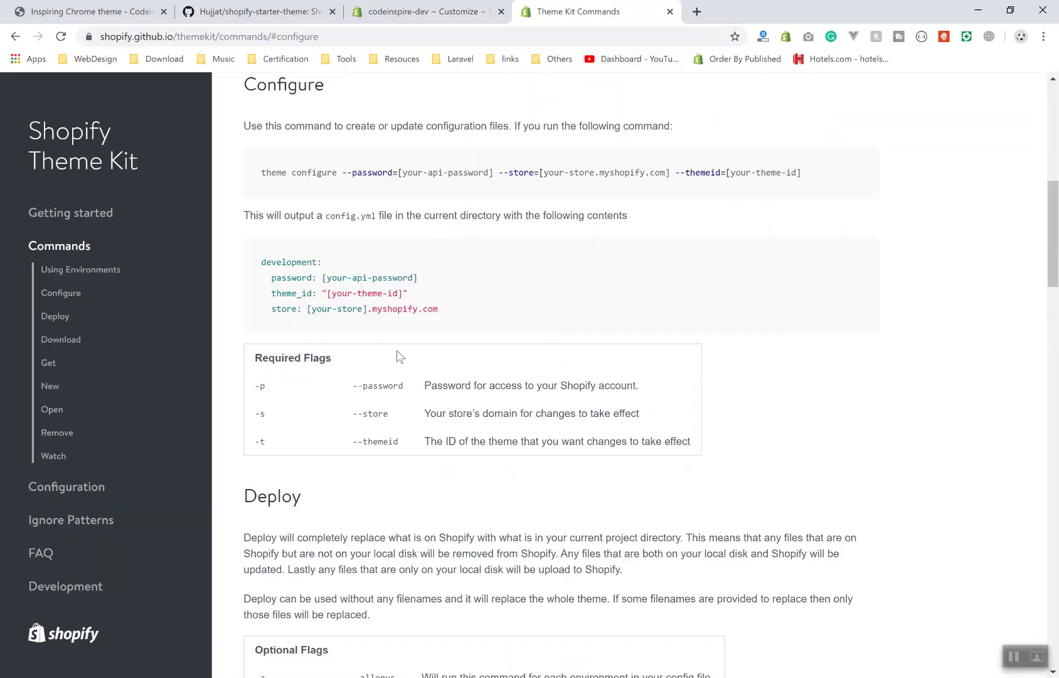
left_click_drag(465, 315, 243, 268)
key("ctrl+c")
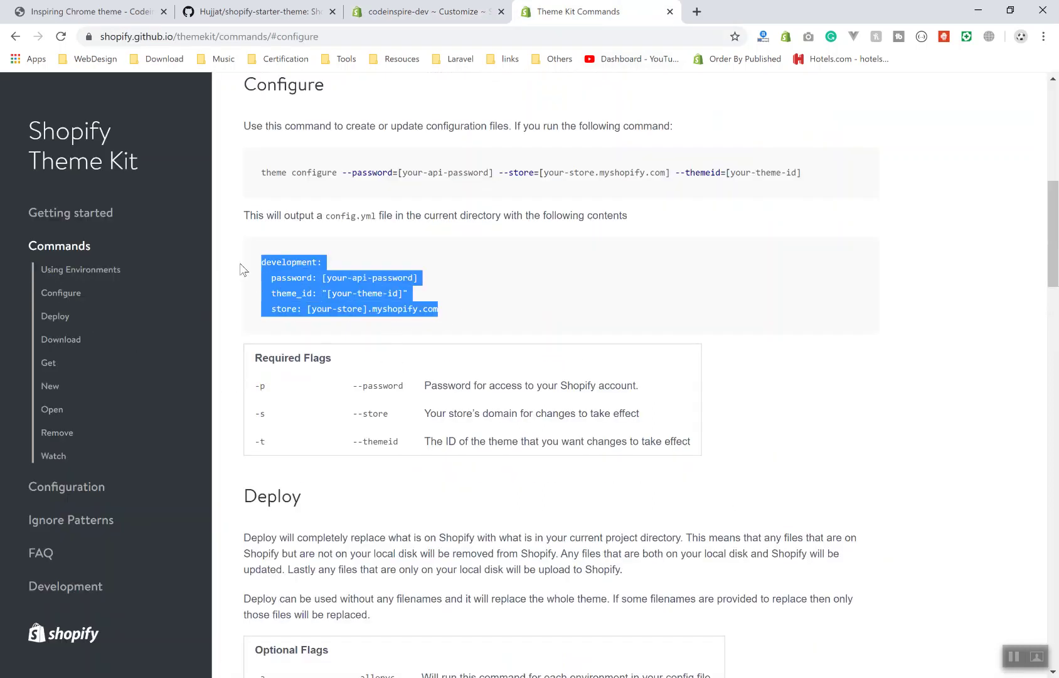
key("alt+Tab")
key("alt+Tab")
key("alt+Tab")
key("alt+Tab")
key("alt+Tab")
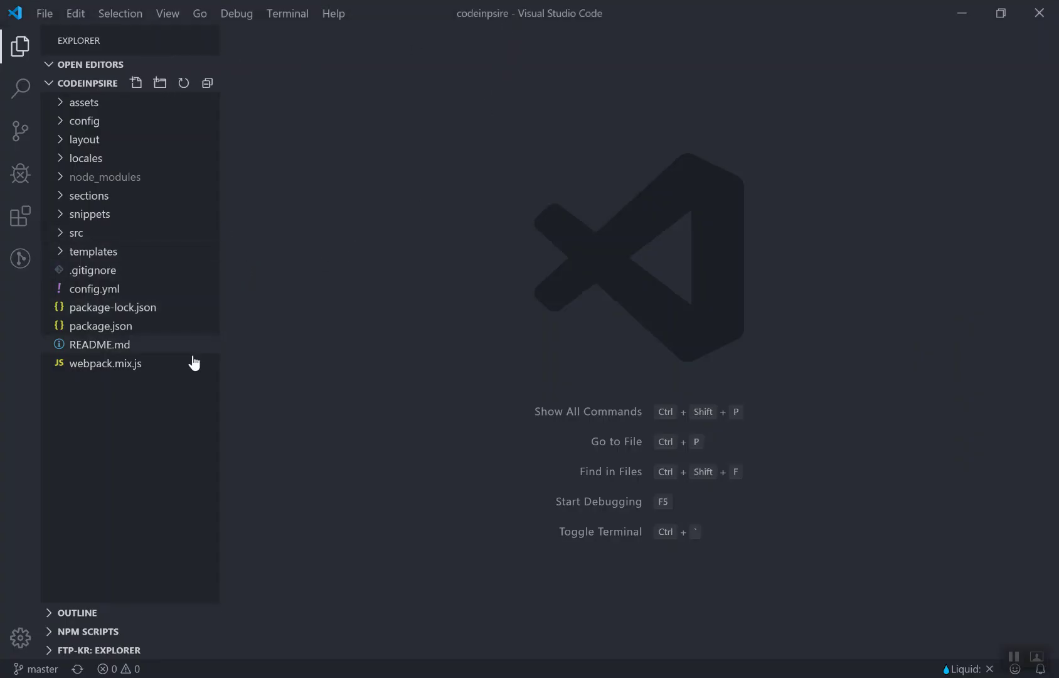
- Paste the sample development settings into config.yml
left_click(242, 629)
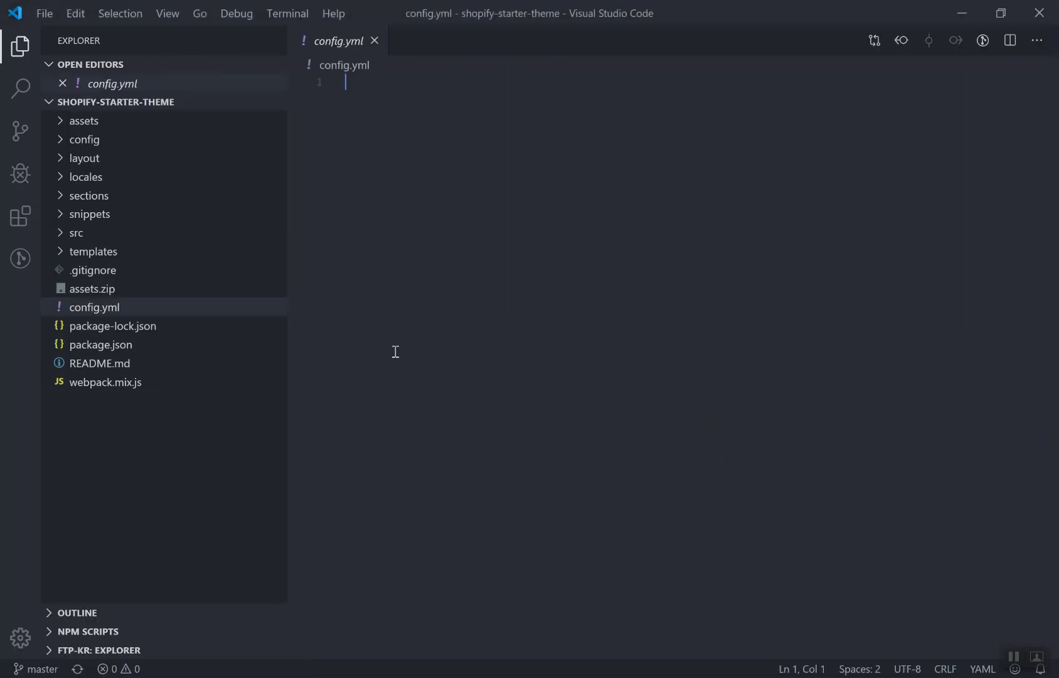
key("ctrl+v")
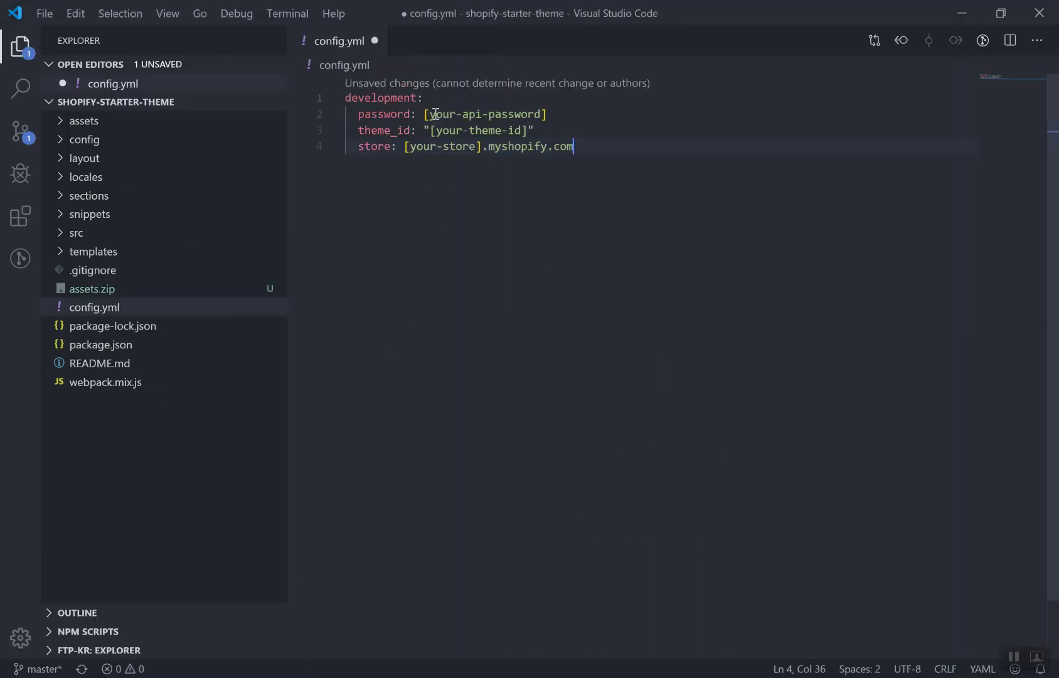
left_click_drag(424, 113, 561, 113)
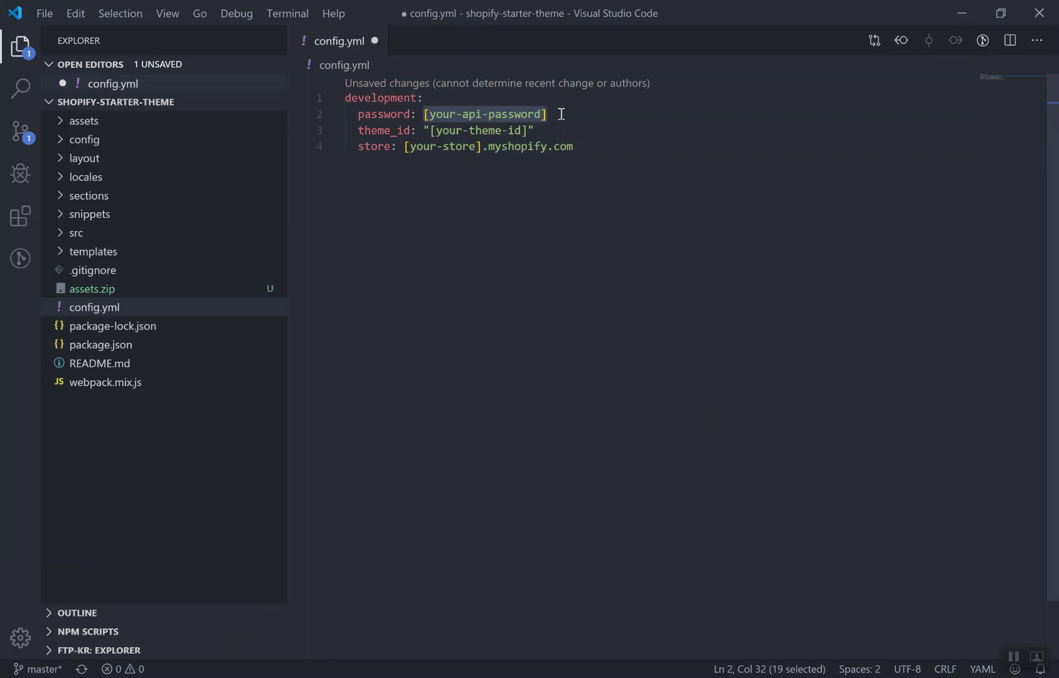
key("alt+Tab")
key("alt+Tab")
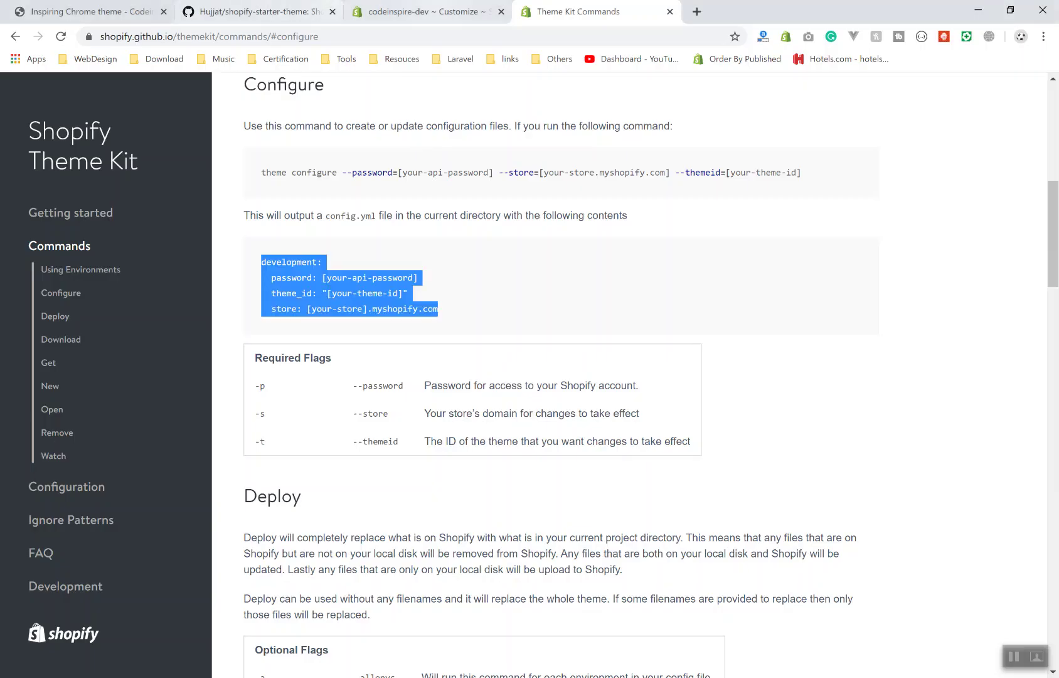
left_click(427, 11)
double_click(370, 36)
key("ctrl+c")
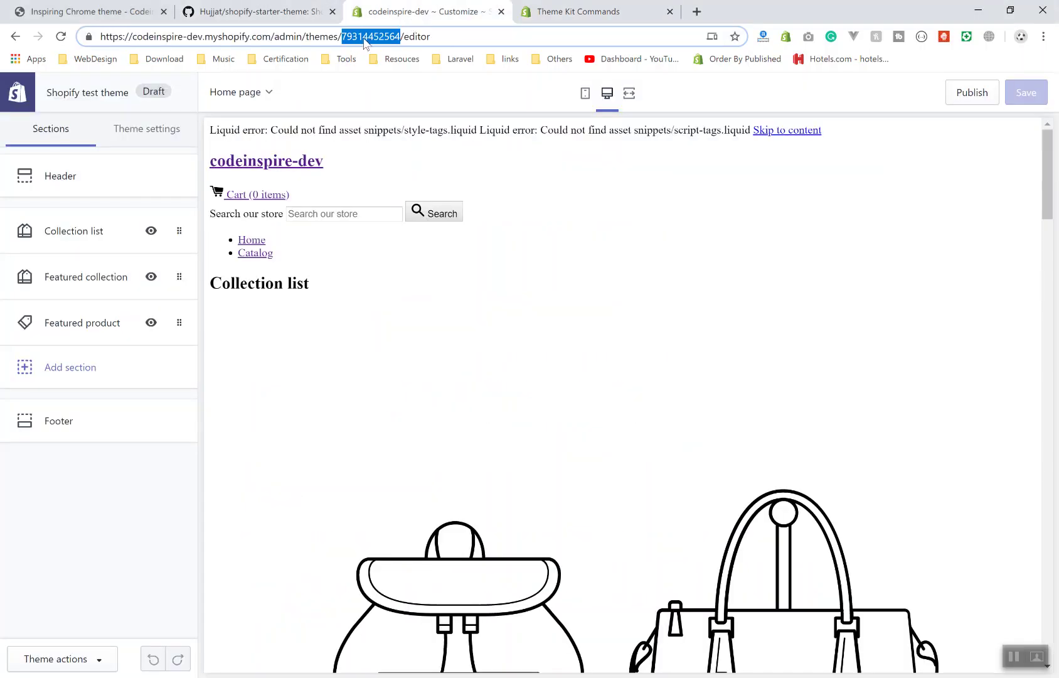
key("alt+Tab")
key("alt+Tab")
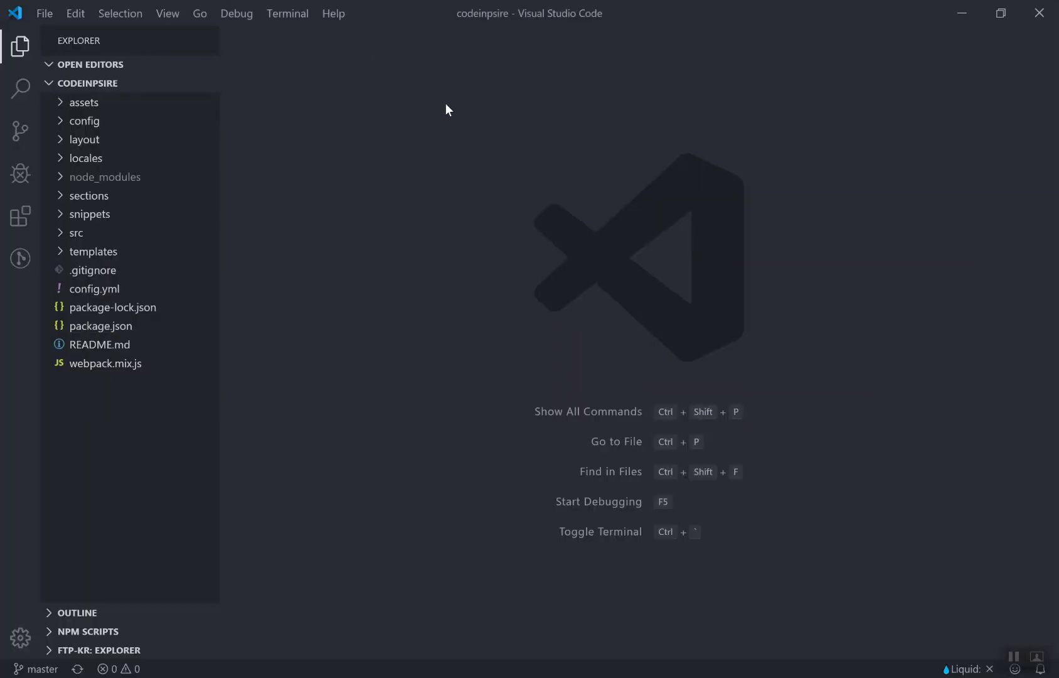
key("alt+Tab")
key("alt+Tab")
left_click(429, 131)
left_click_drag(426, 130, 547, 128)
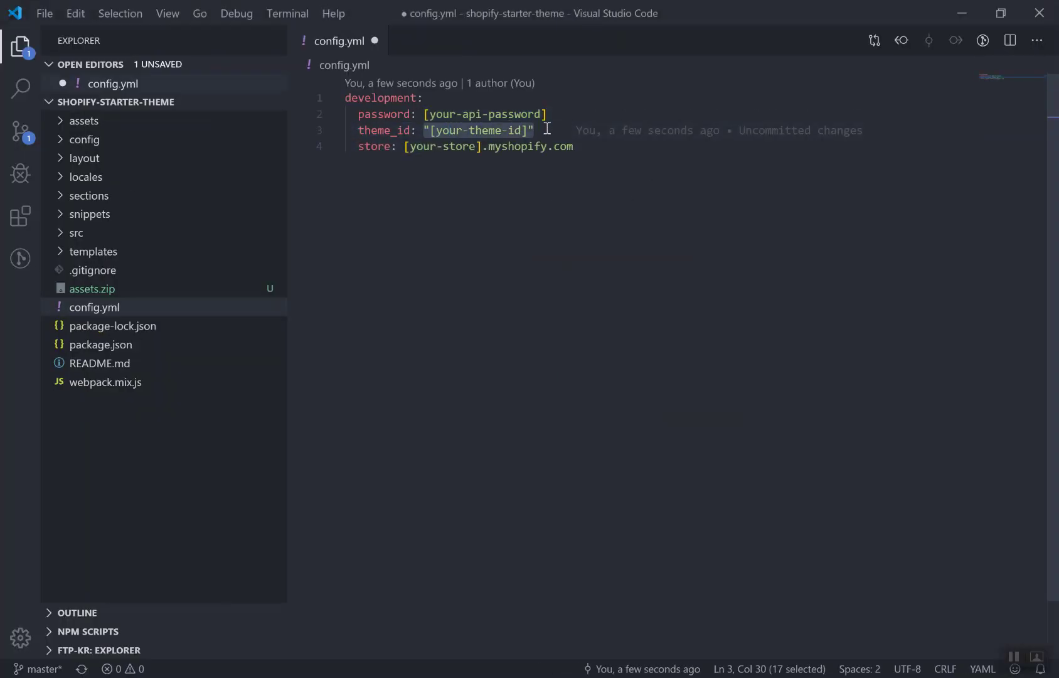
key("ctrl+v")
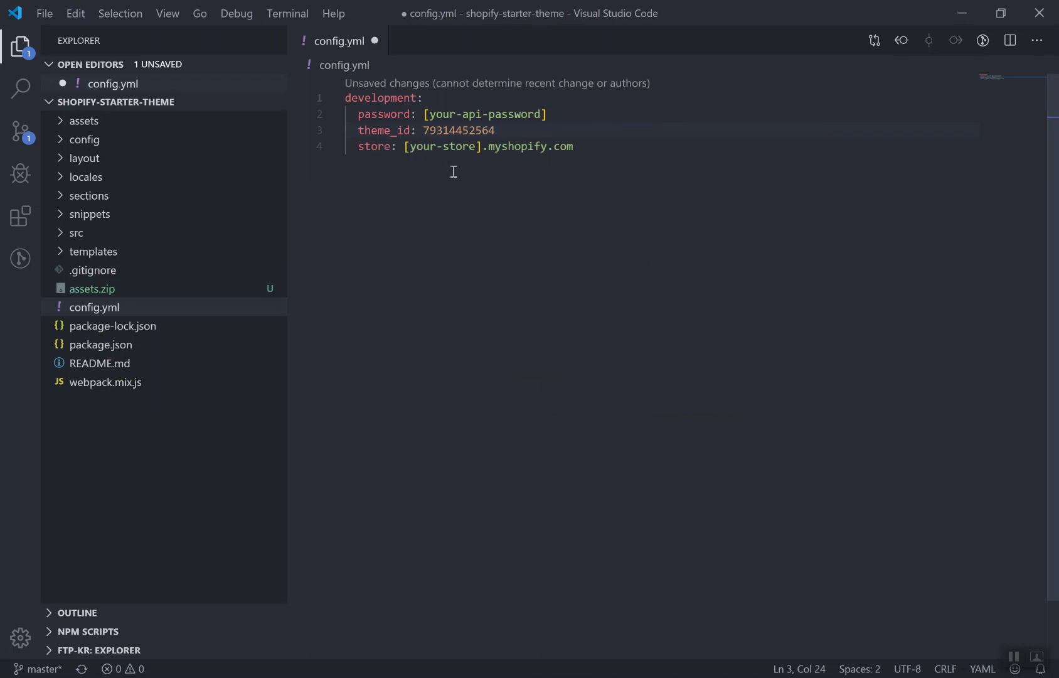
double_click(442, 133)
type("\"")
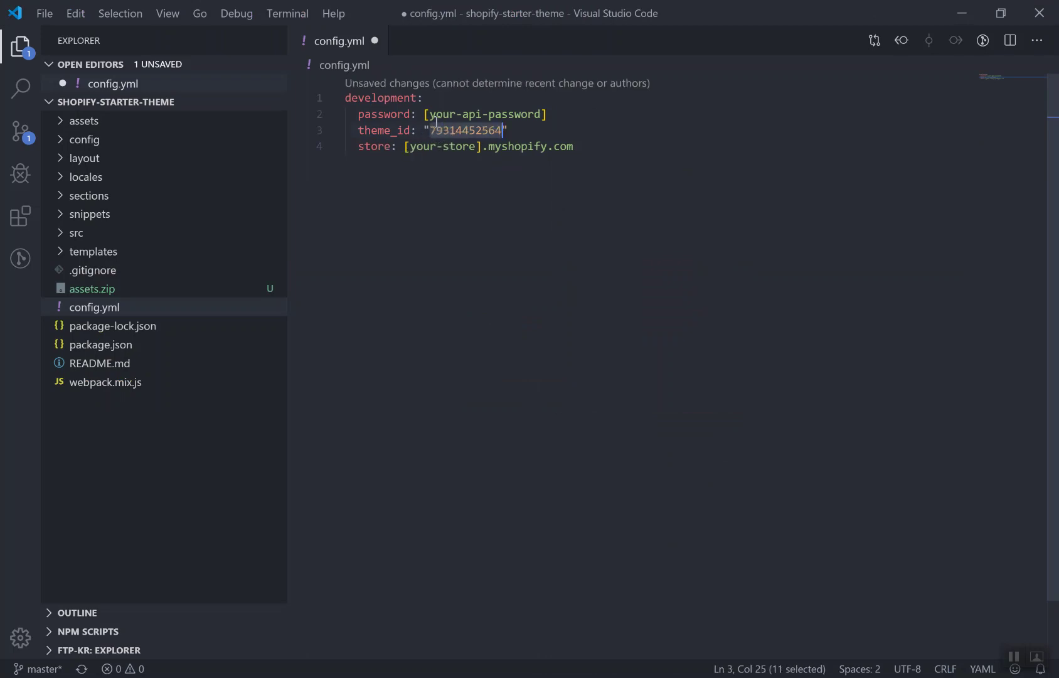
left_click(436, 146)
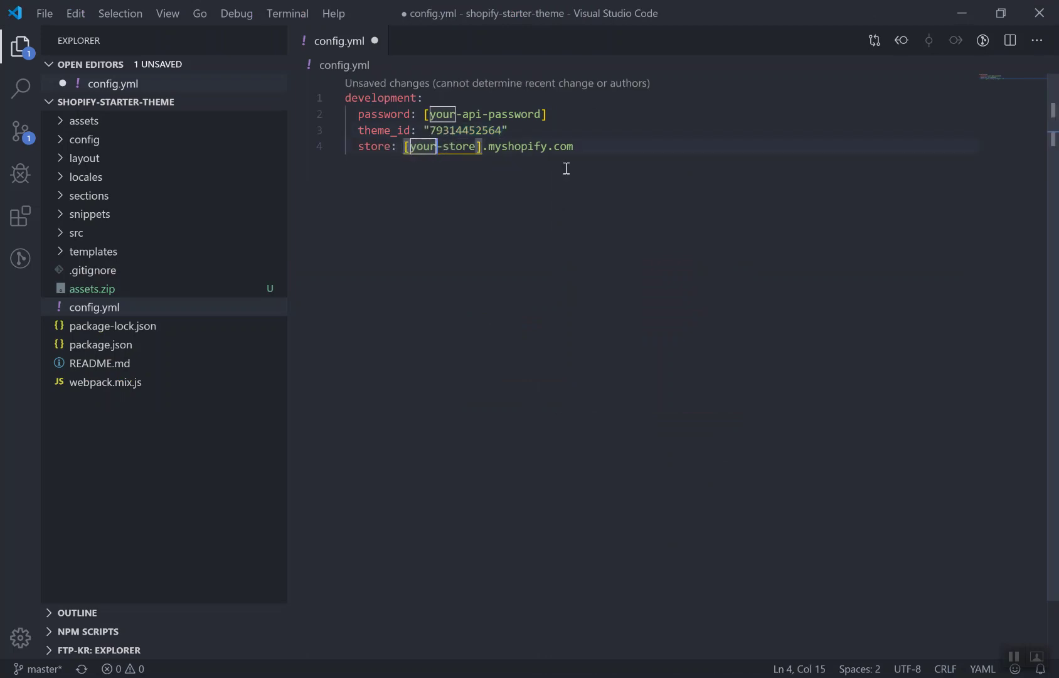
- Set the store line to codeinspire-dev.myshopify.com, copied from the browser address bar
key("alt+Tab")
key("alt+Tab")
key("alt+Tab")
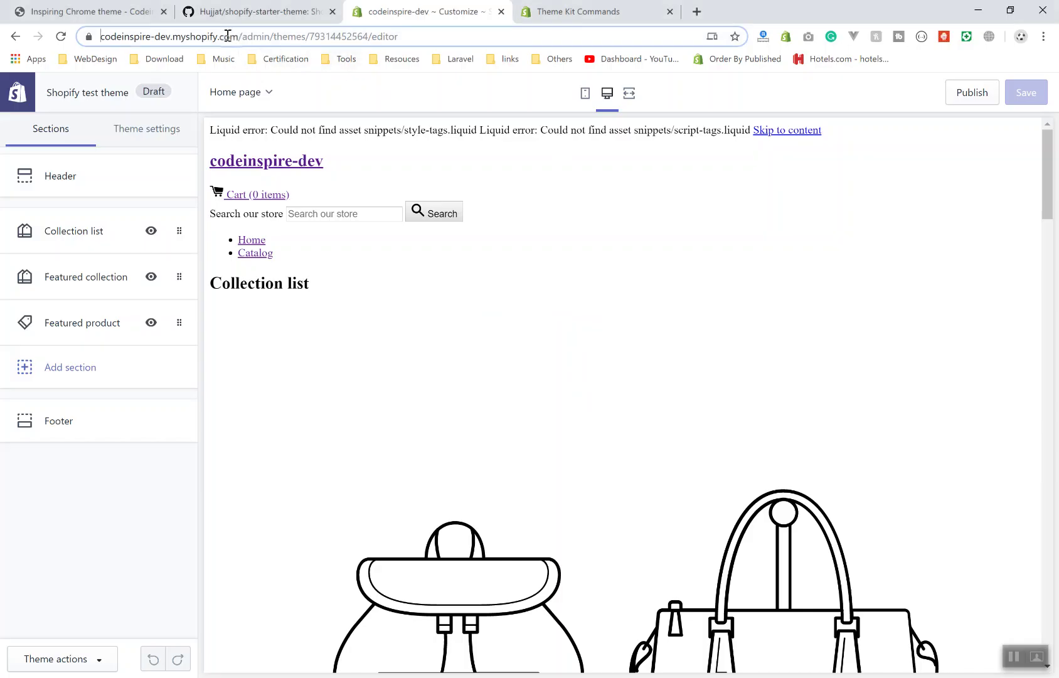
left_click(102, 36)
left_click(157, 36)
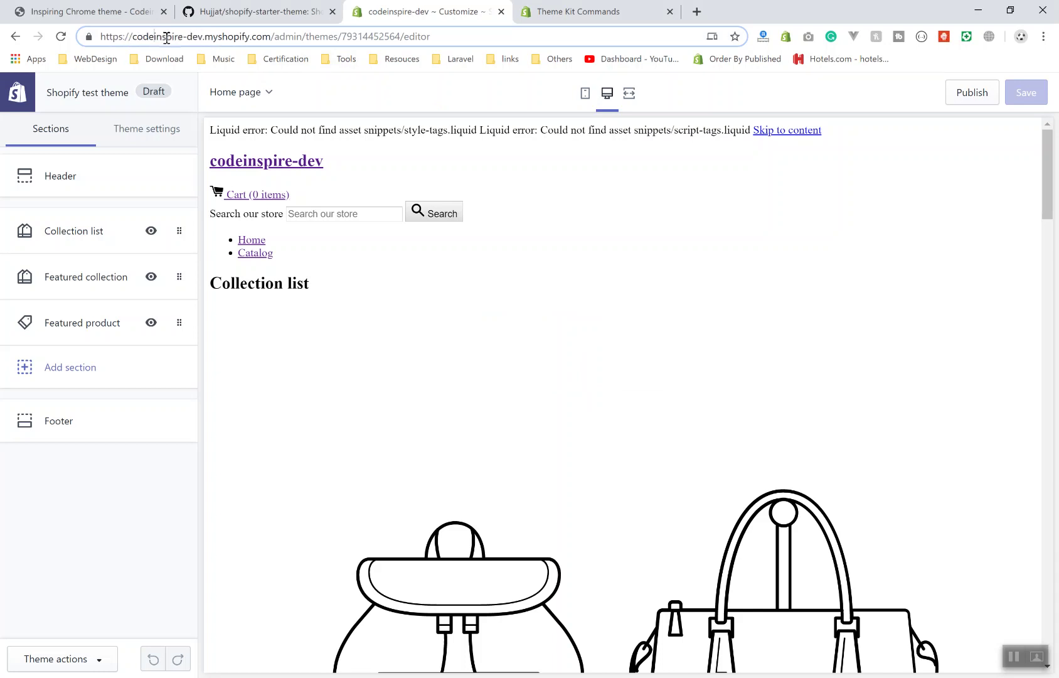
left_click_drag(133, 36, 271, 39)
key("ctrl+c")
key("alt+Tab")
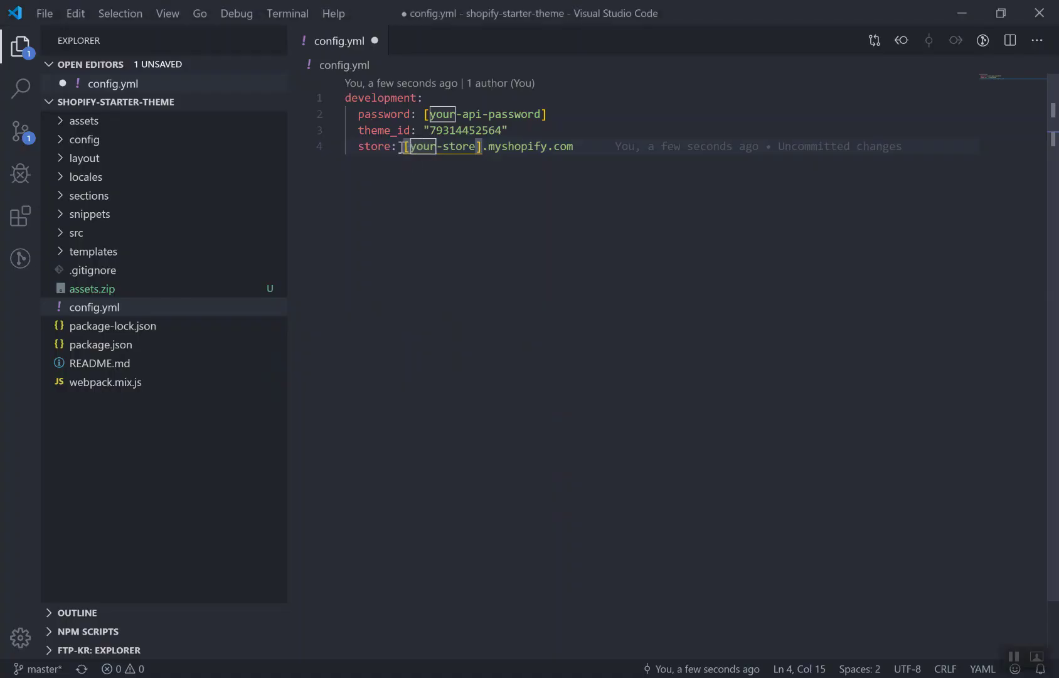
left_click_drag(401, 147, 596, 145)
key("ctrl+v")
left_click(398, 145)
left_click(513, 191)
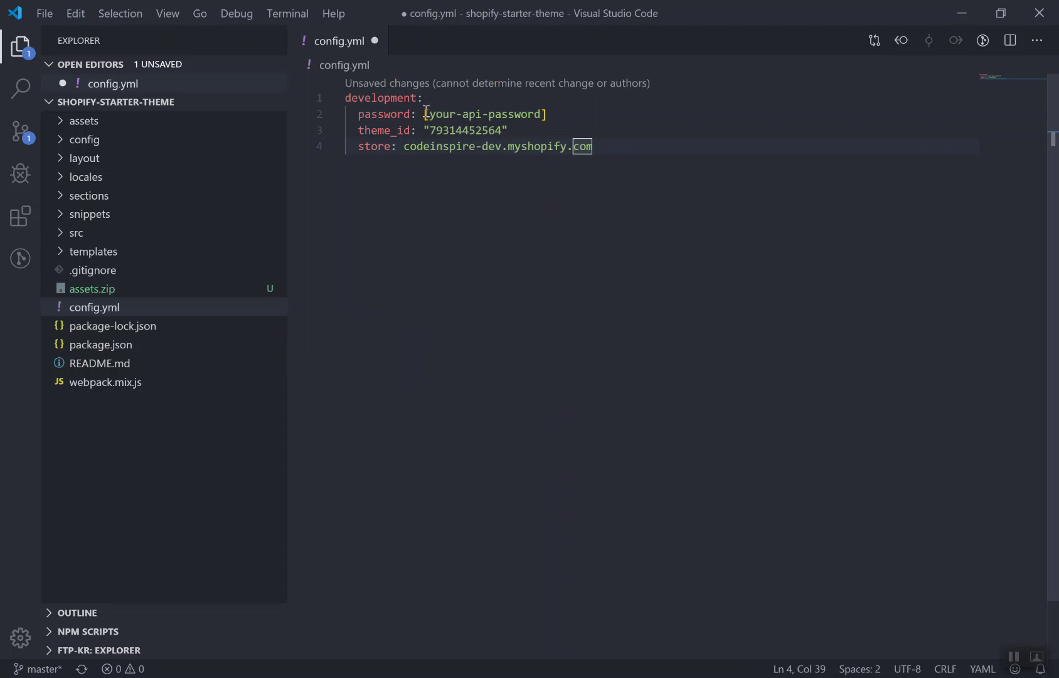
key("alt+Tab")
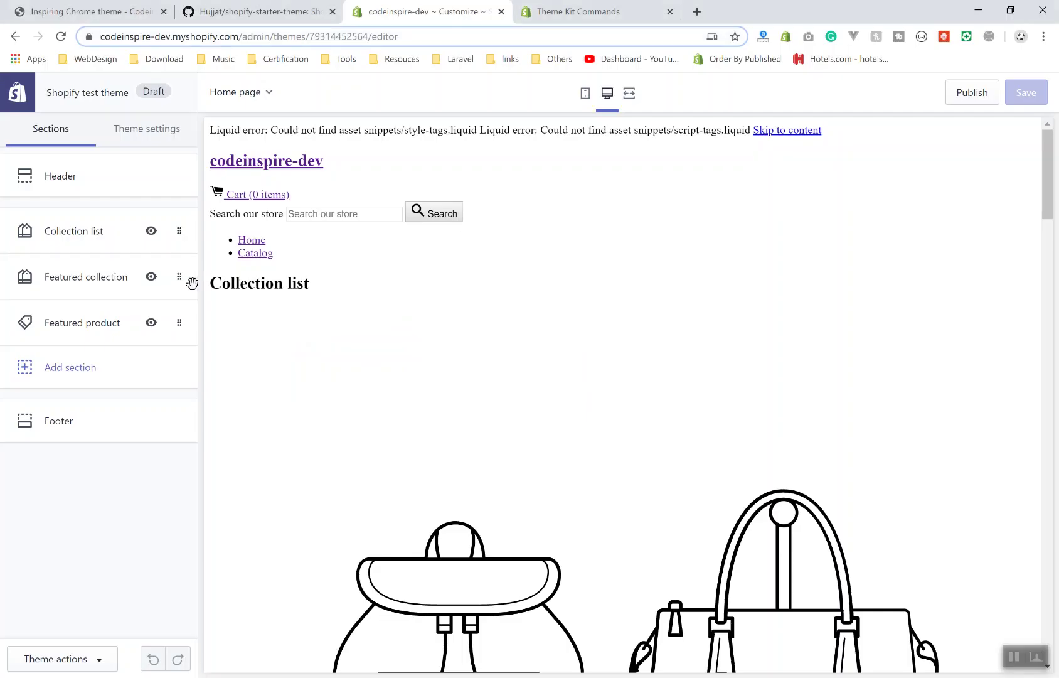
- Copy the theme-dev private app's password from Shopify admin's Apps section
left_click(24, 104)
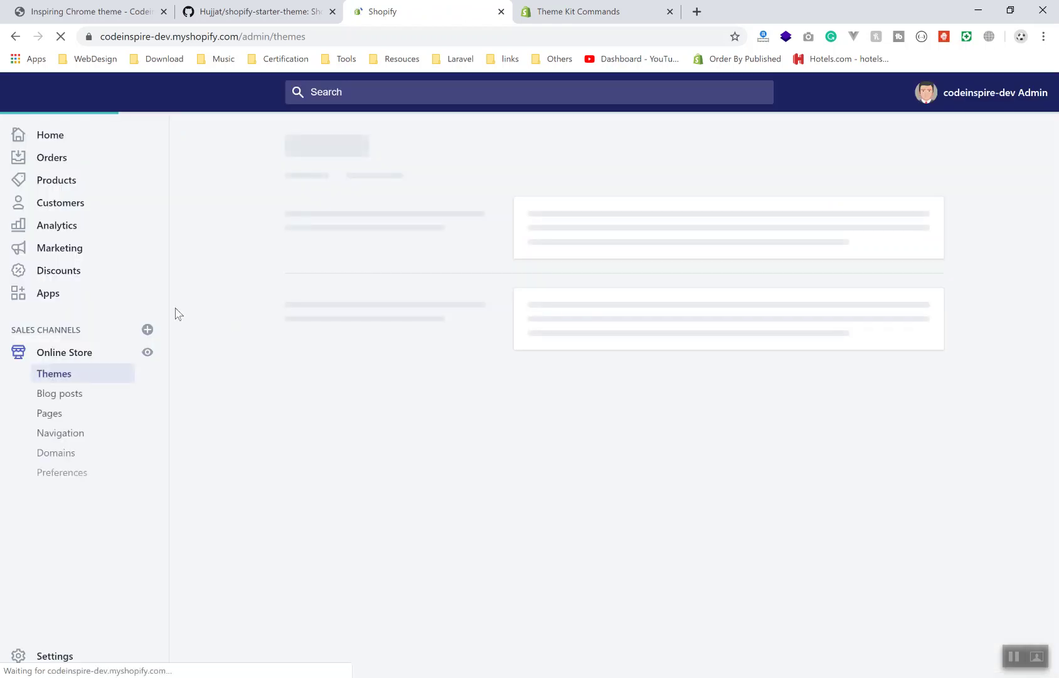
left_click(66, 299)
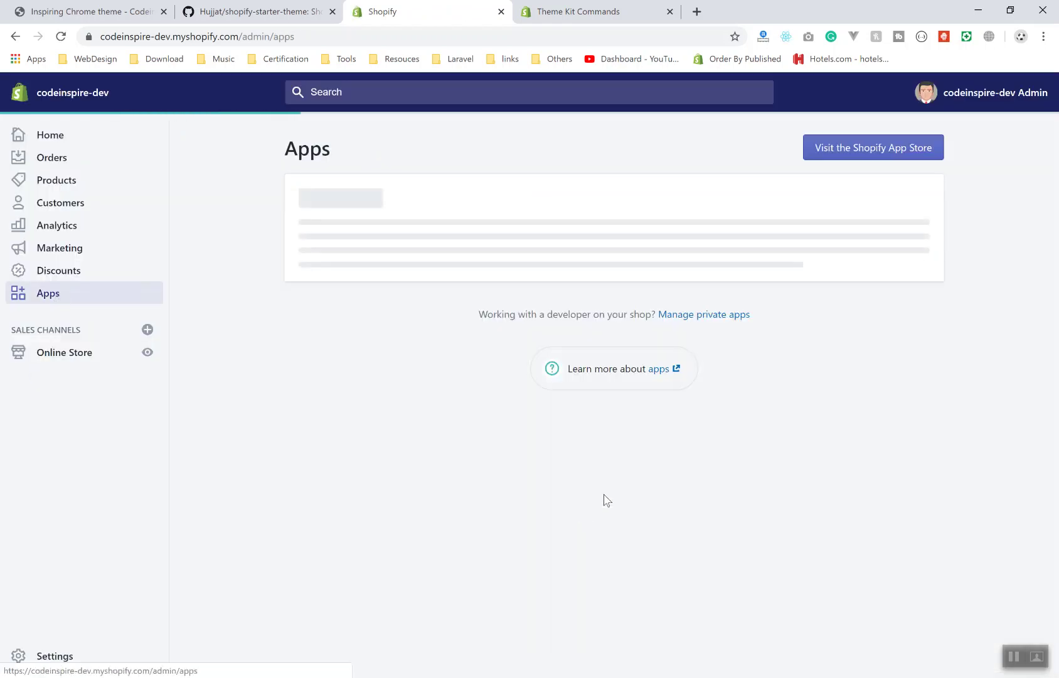
left_click(692, 419)
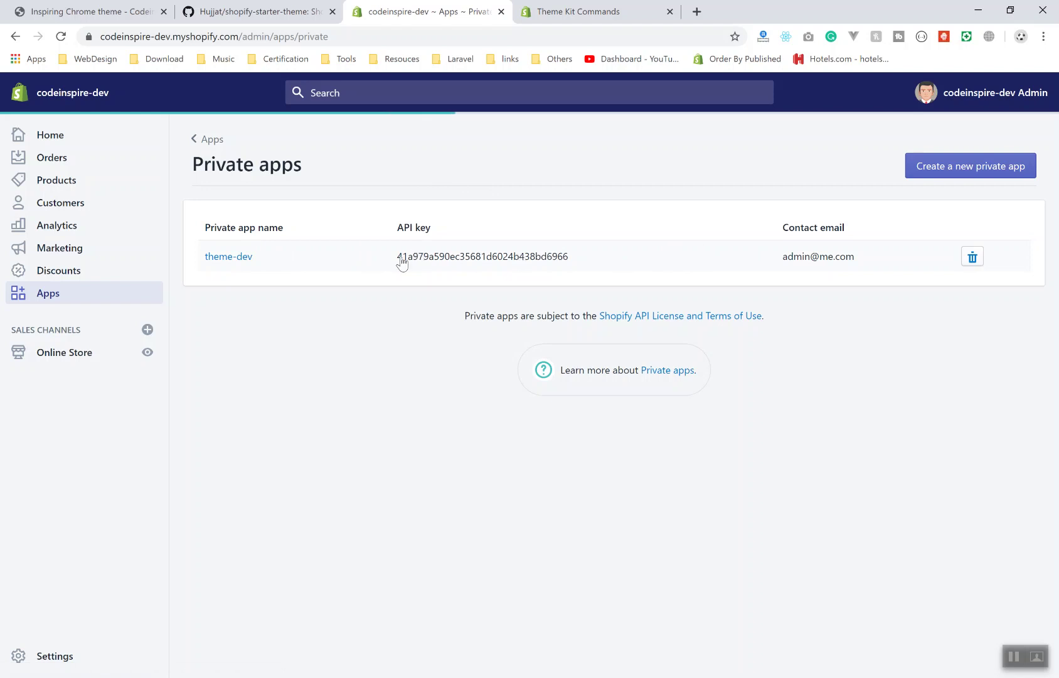
left_click(239, 259)
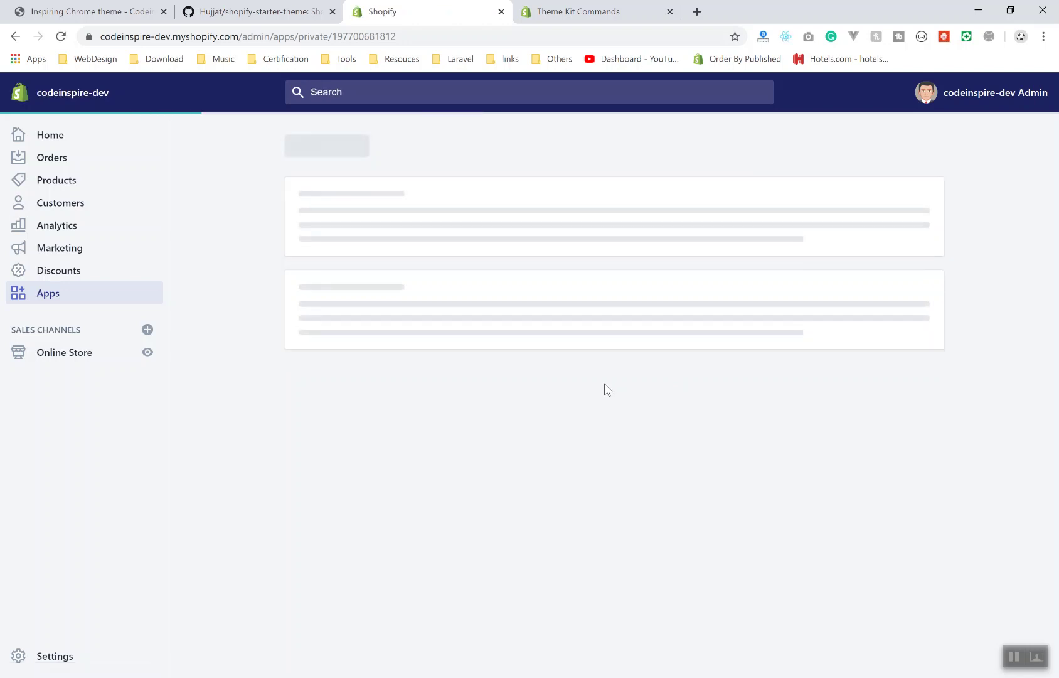
scroll(615, 449, "down", 1)
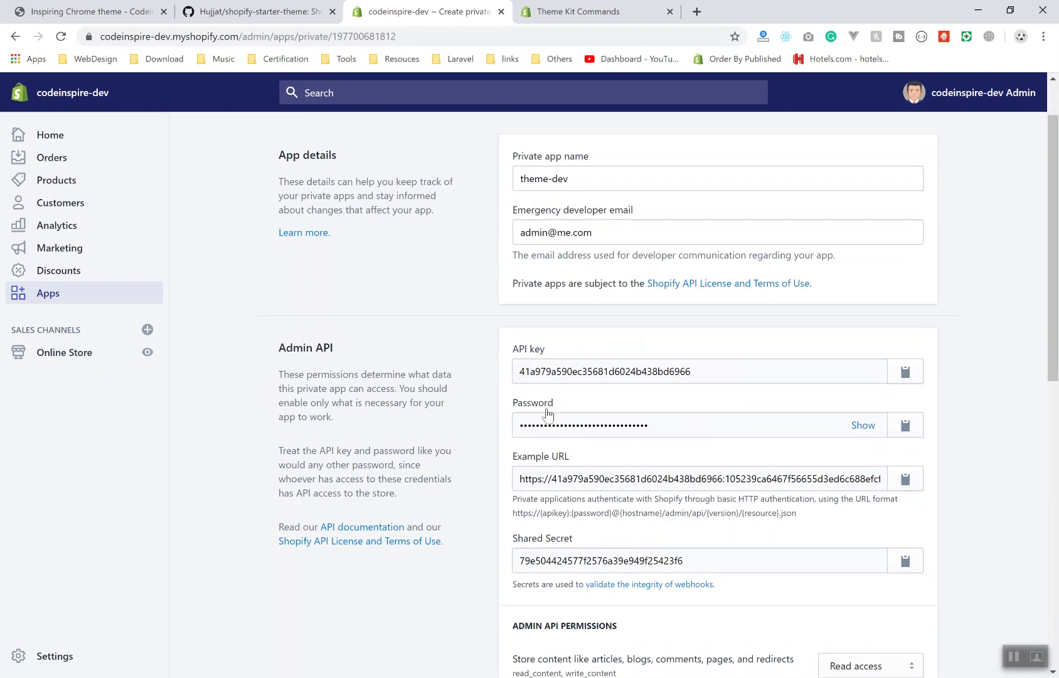
left_click(913, 429)
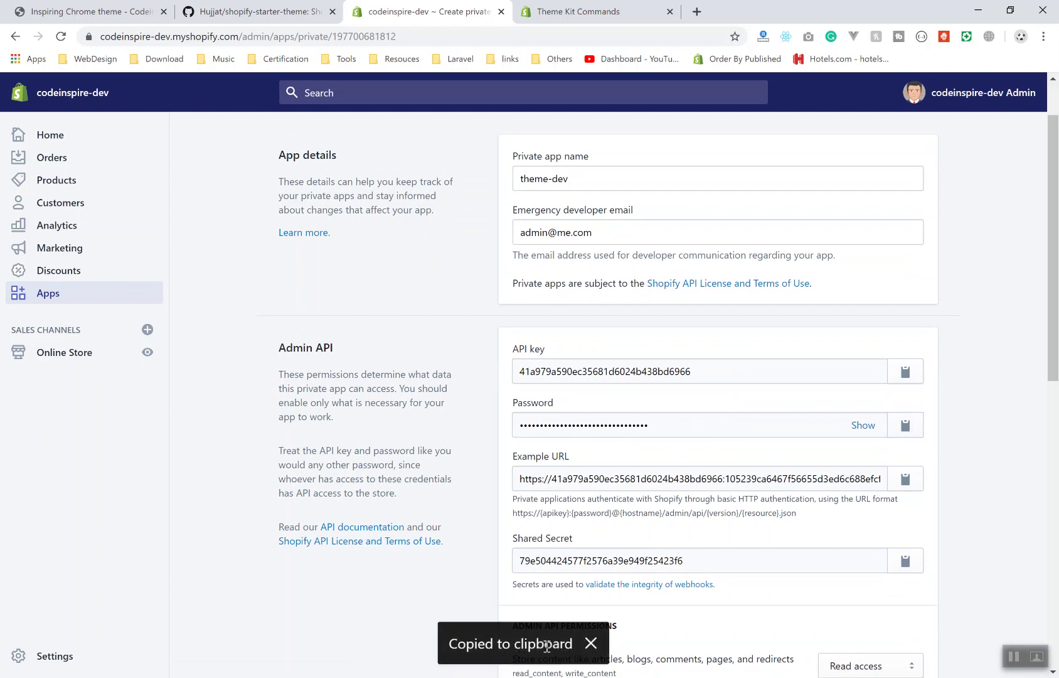
- Paste the app password over the password placeholder in config.yml and save
key("alt+Tab")
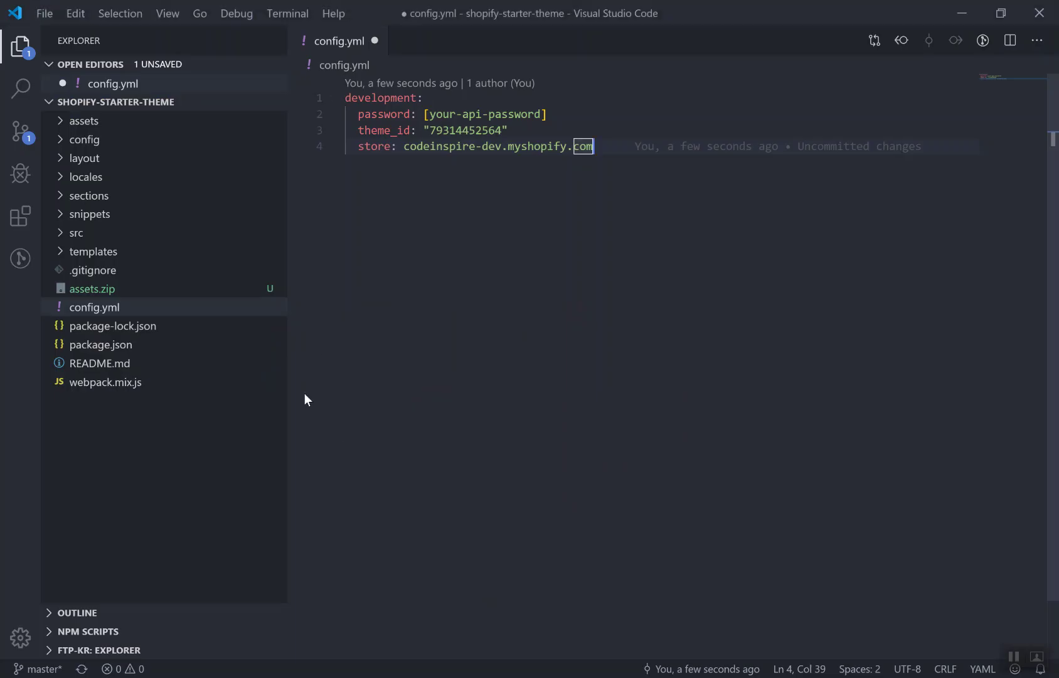
left_click_drag(424, 113, 551, 114)
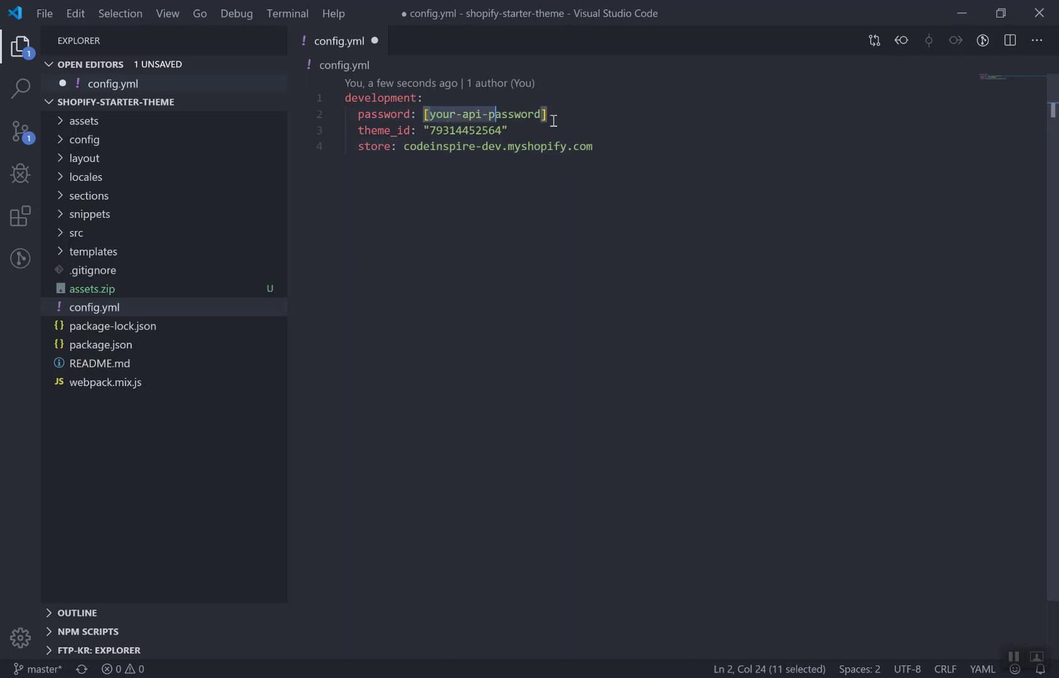
key("ctrl+v")
key("ctrl+s")
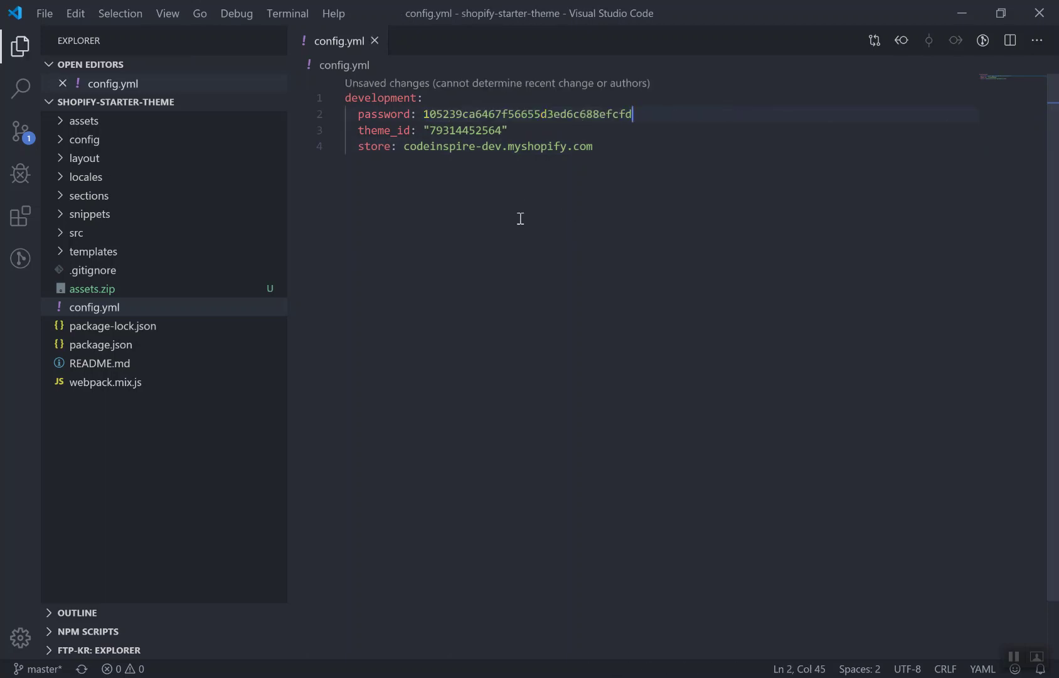